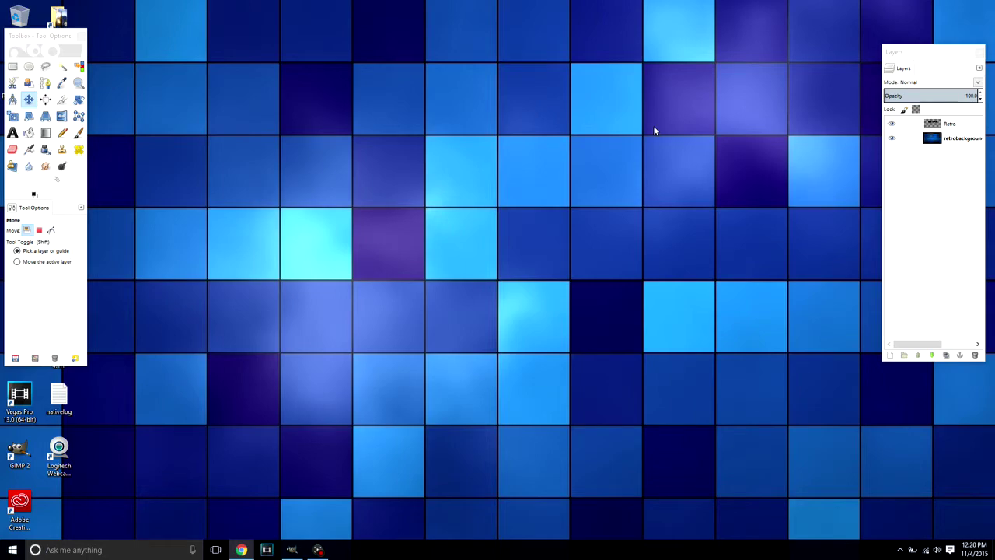
- Bring the GIMP window with the RETRO image forward and focus the Layers dock
{"action": "left_click", "coordinate": [291, 549]}
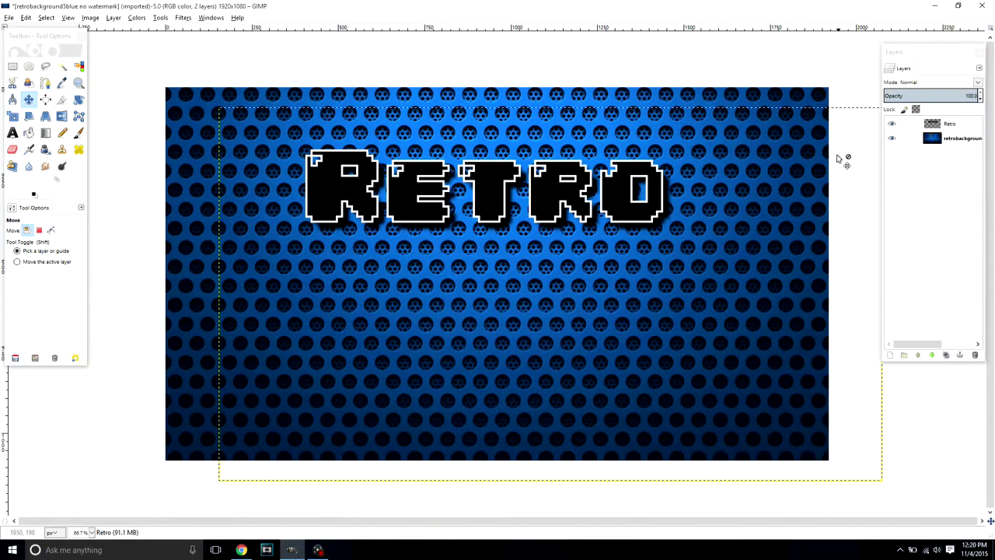
{"action": "left_click_drag", "start_coordinate": [925, 60], "coordinate": [915, 49]}
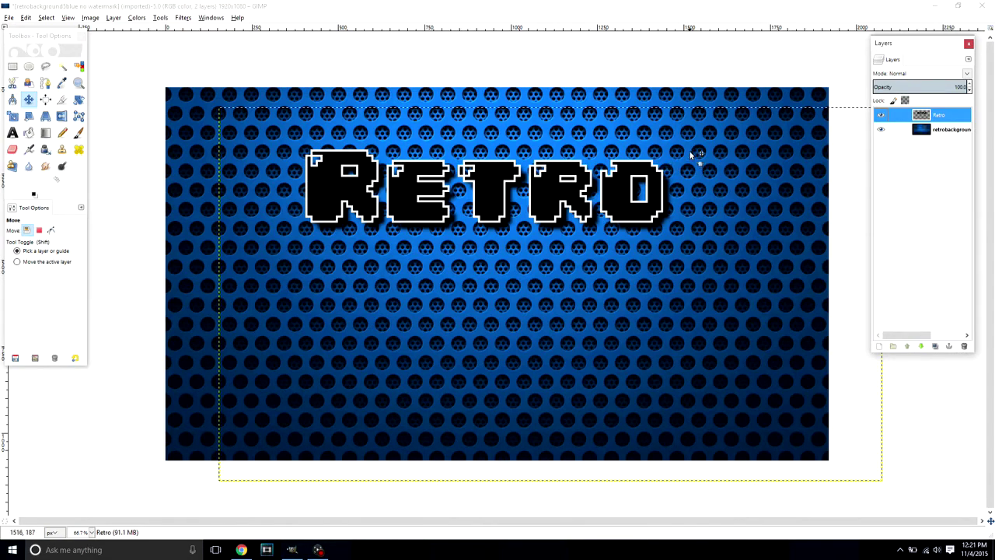
{"action": "left_click_drag", "start_coordinate": [67, 41], "coordinate": [65, 48]}
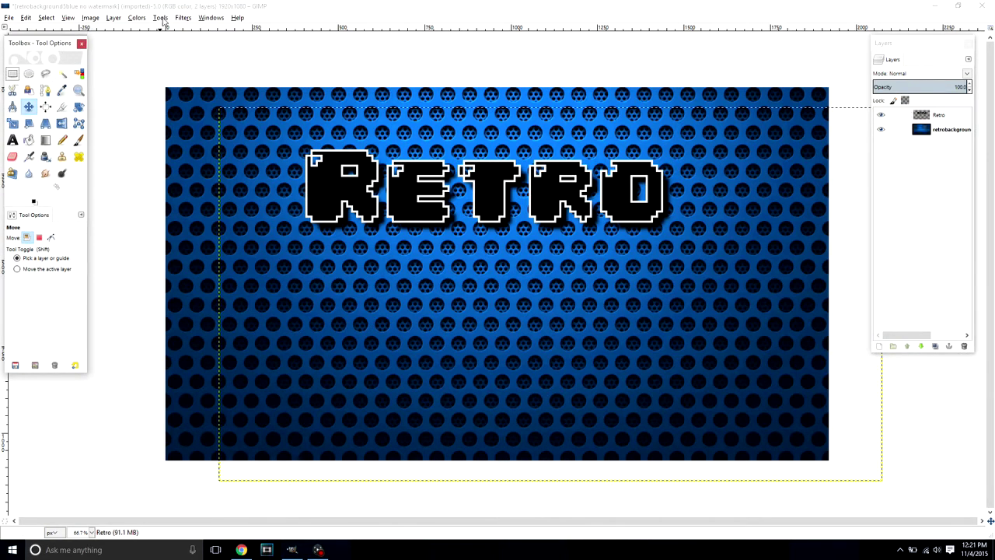
{"action": "left_click", "coordinate": [161, 17]}
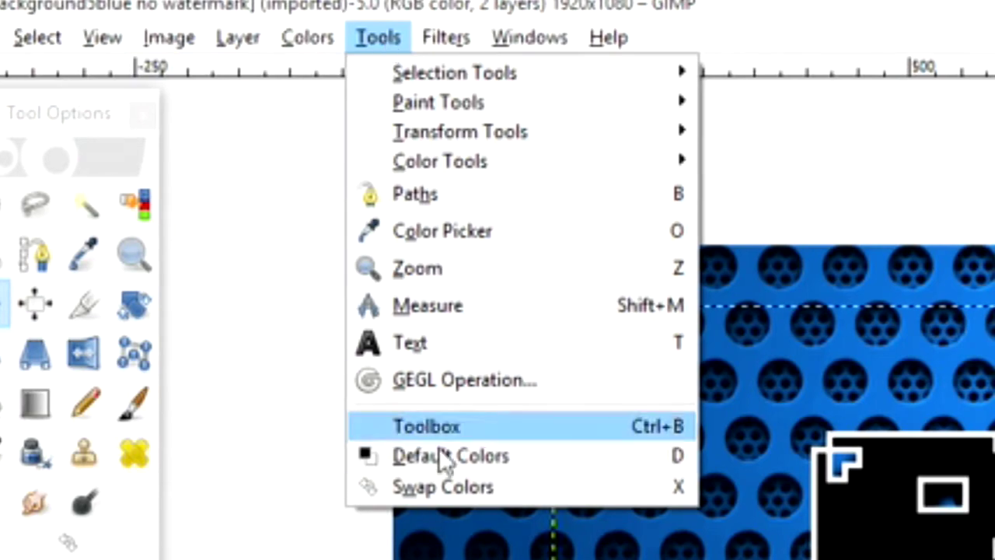
{"action": "left_click", "coordinate": [806, 35]}
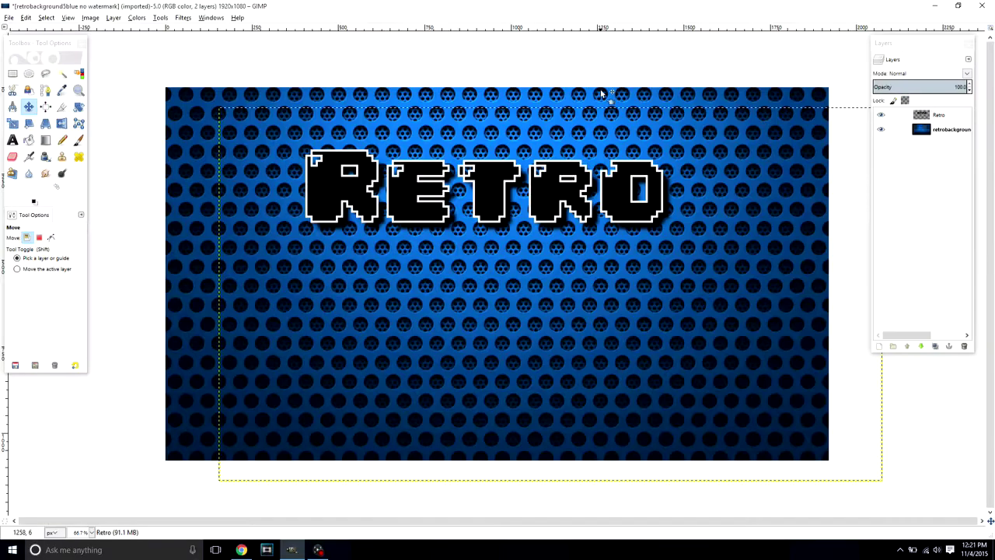
{"action": "left_click", "coordinate": [913, 47]}
{"action": "mouse_move", "coordinate": [913, 46]}
{"action": "left_mouse_down"}
{"action": "mouse_move", "coordinate": [906, 69]}
{"action": "mouse_move", "coordinate": [912, 56]}
{"action": "left_mouse_up"}
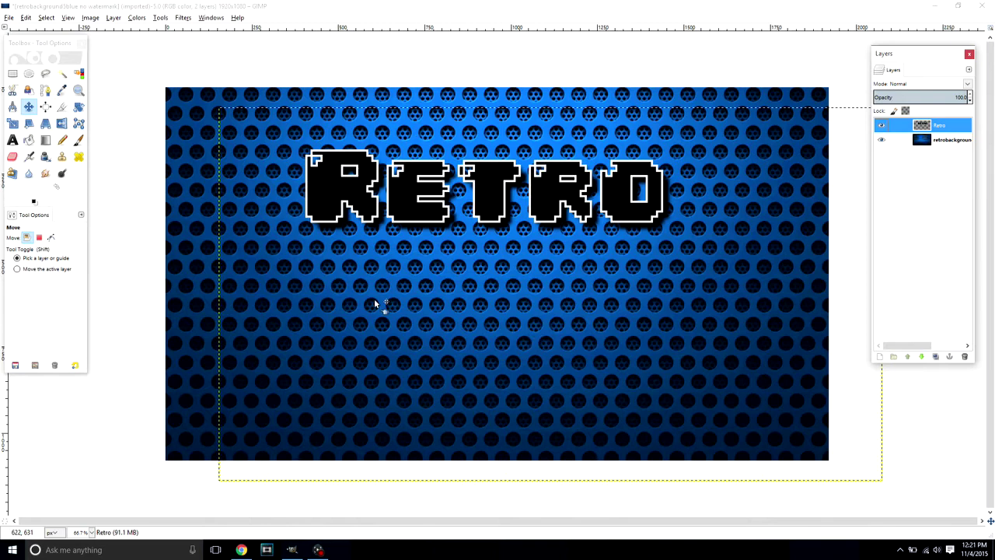
- Draw a text box below RETRO and type 'Millennia'
{"action": "key", "text": "t"}
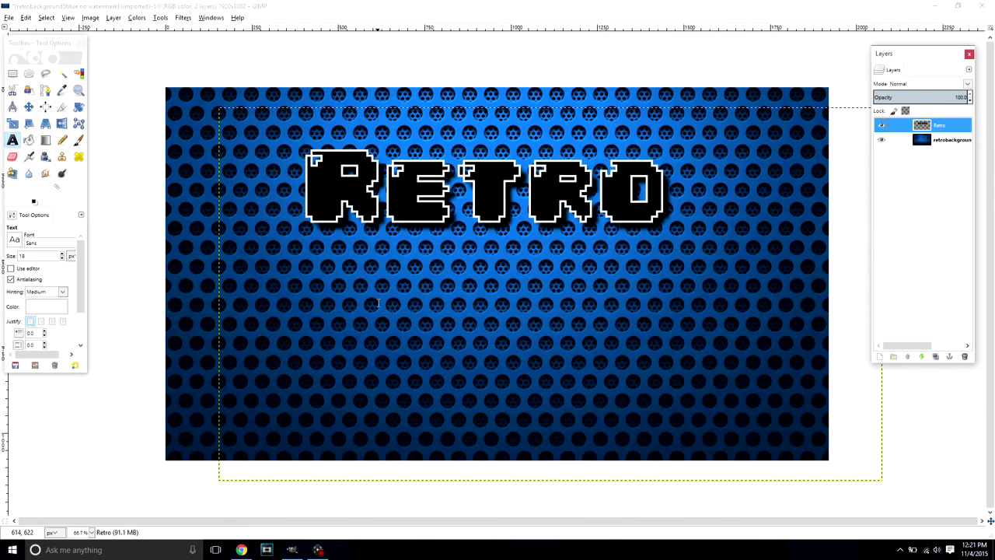
{"action": "left_click_drag", "start_coordinate": [206, 249], "coordinate": [792, 378]}
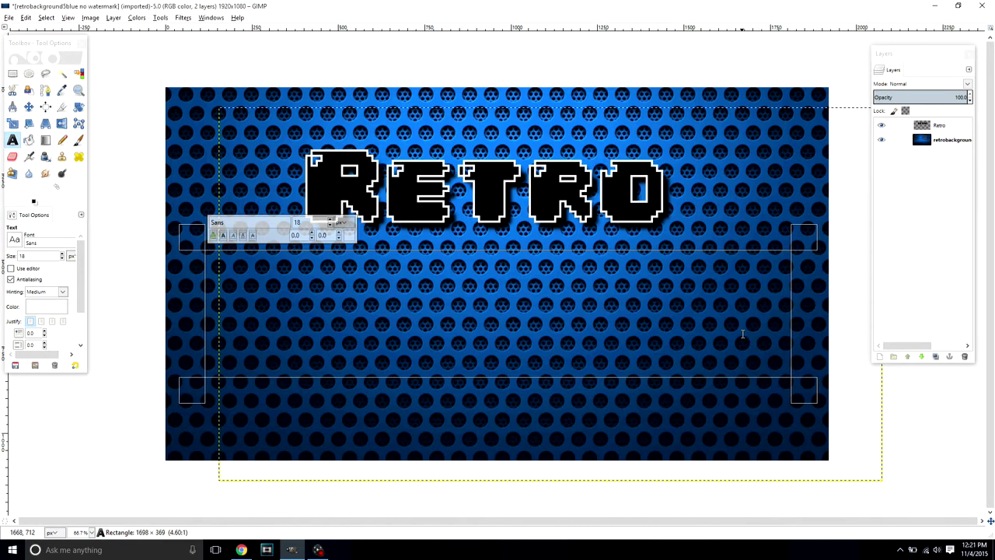
{"action": "type", "text": "Millennial"}
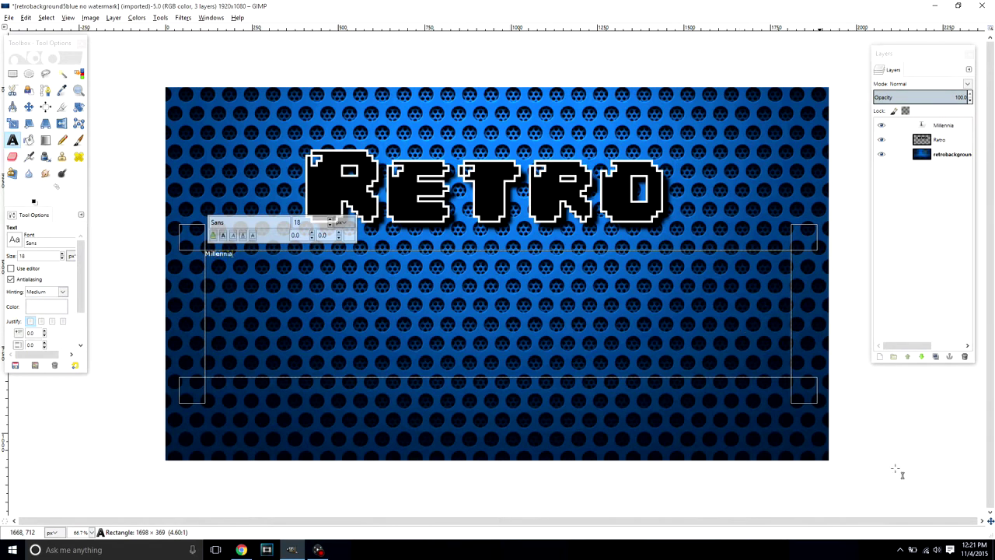
- Format the Millennia text in the 04b font at size 246, coloured black
{"action": "double_click", "coordinate": [235, 259]}
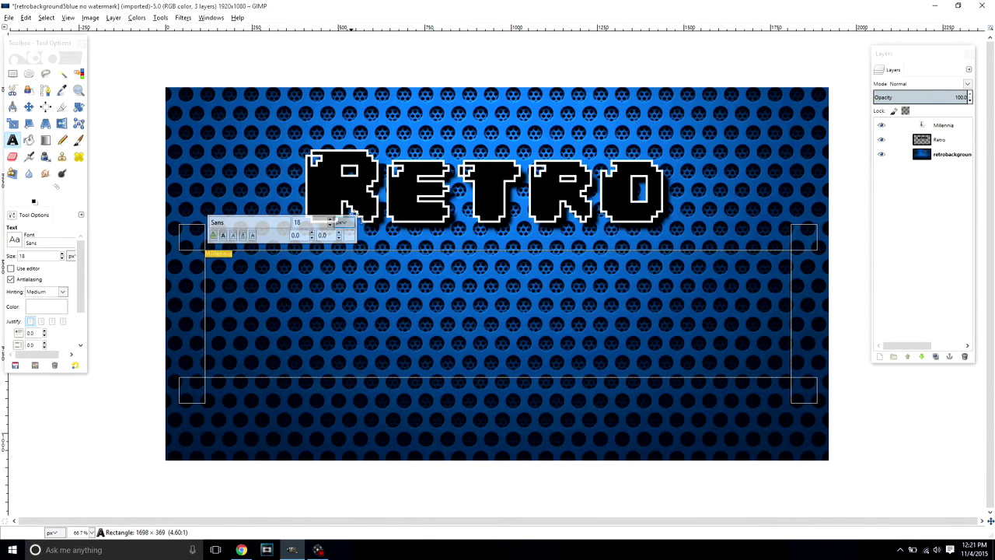
{"action": "left_click_drag", "start_coordinate": [330, 223], "coordinate": [284, 231]}
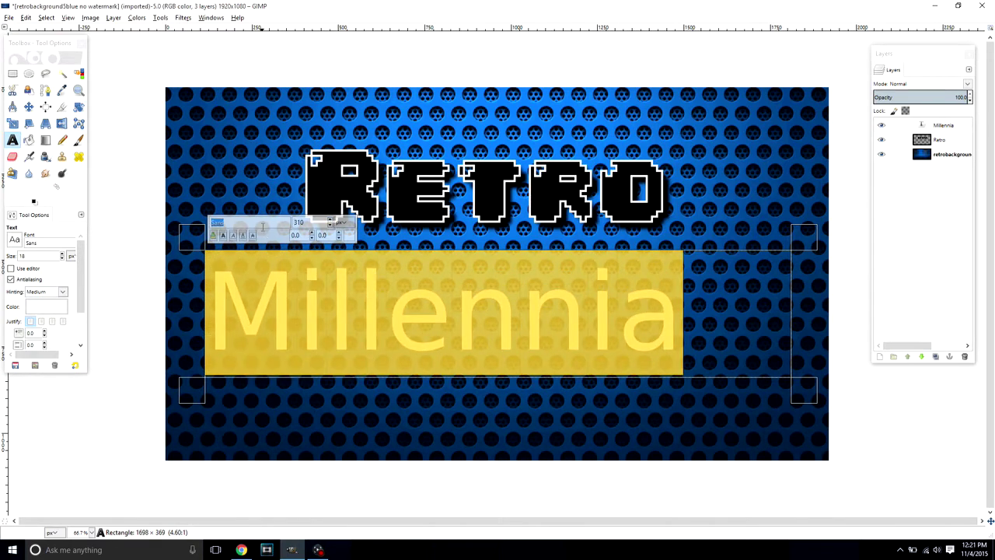
{"action": "type", "text": "04b"}
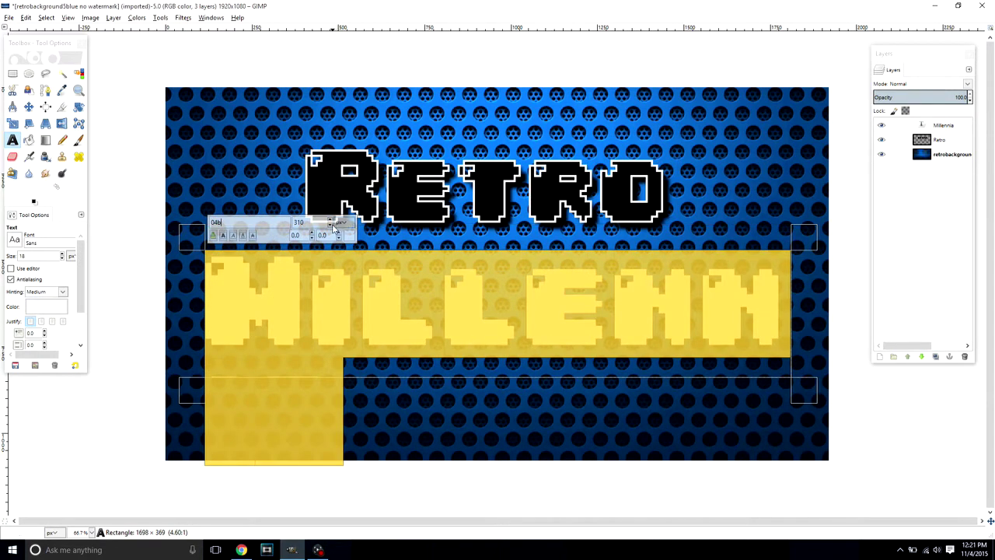
{"action": "left_click_drag", "start_coordinate": [332, 225], "coordinate": [332, 221]}
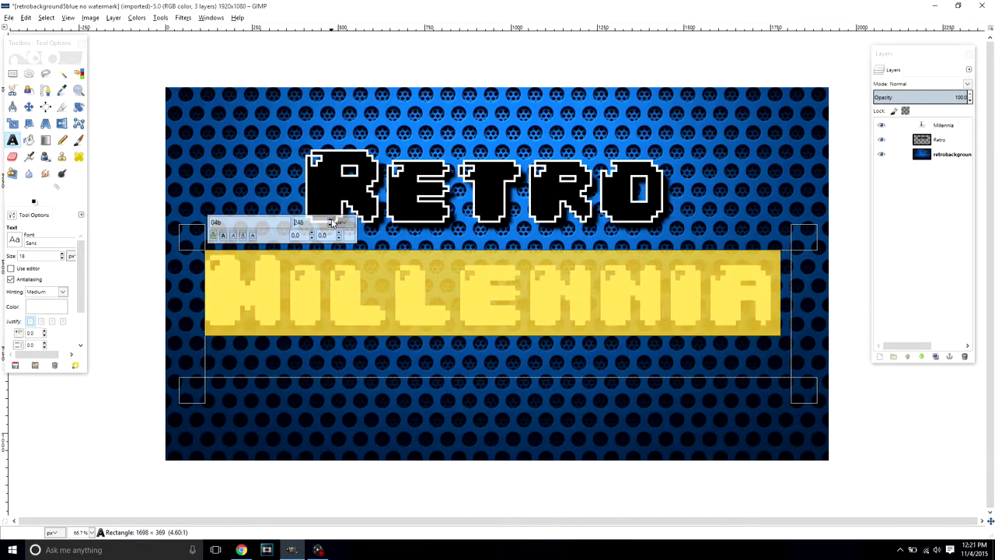
{"action": "left_click", "coordinate": [349, 237]}
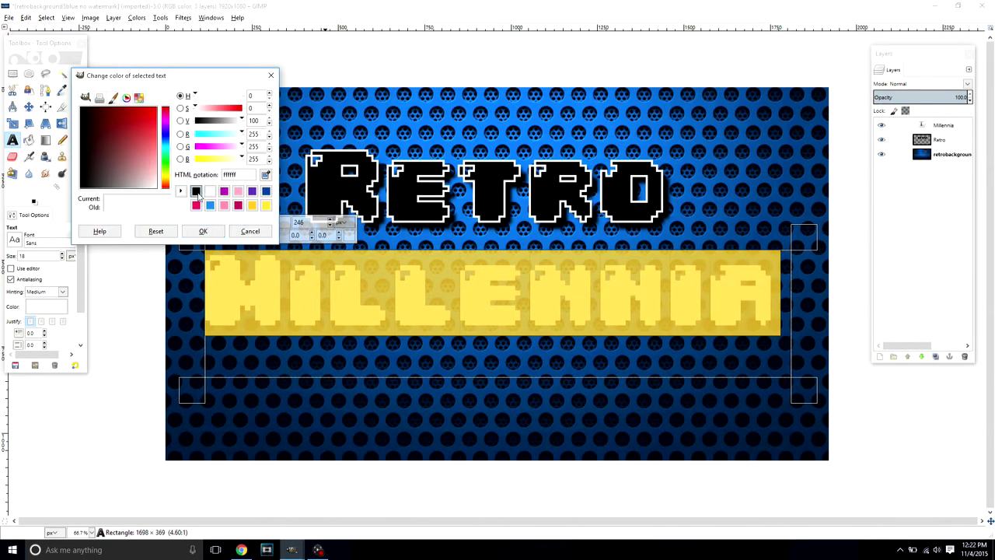
{"action": "left_click", "coordinate": [196, 191]}
{"action": "left_click", "coordinate": [203, 231]}
{"action": "left_click", "coordinate": [277, 297]}
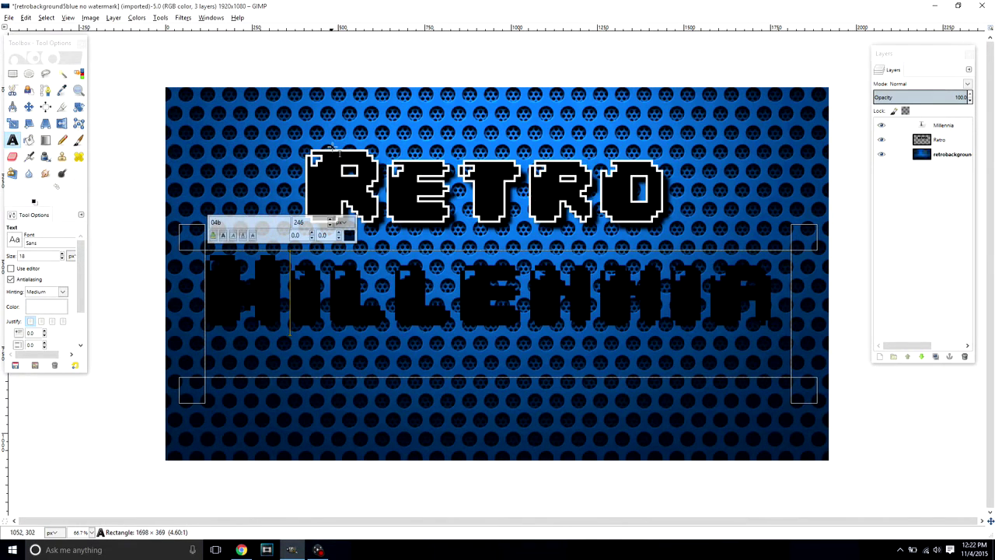
- Hide the Millennia layer and convert its text to a path
{"action": "left_click", "coordinate": [533, 311]}
{"action": "left_click", "coordinate": [881, 129]}
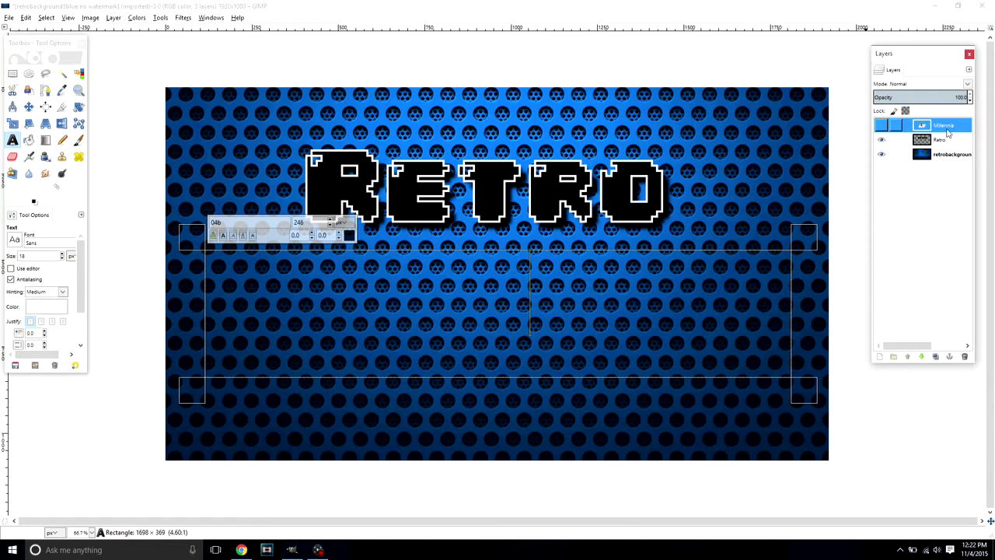
{"action": "right_click", "coordinate": [946, 133]}
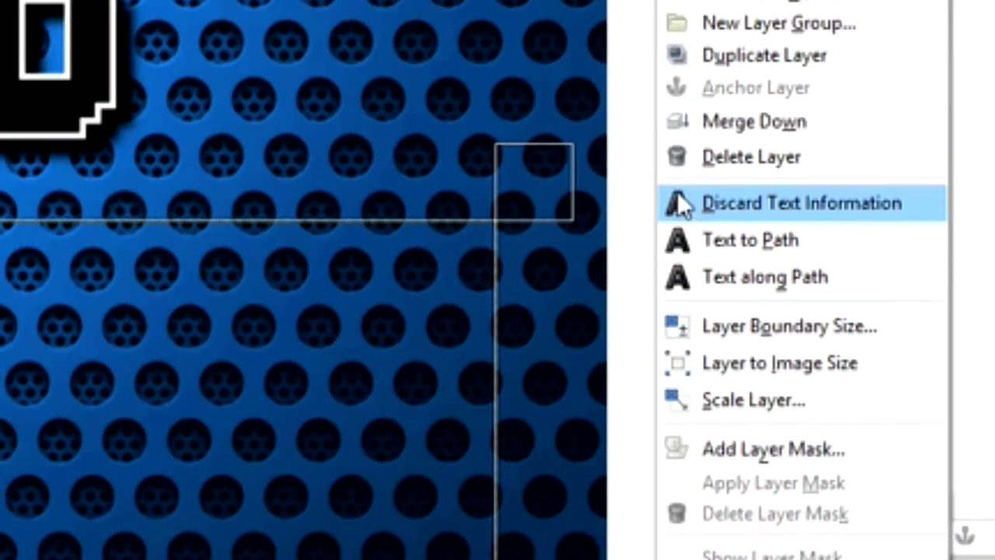
{"action": "left_click", "coordinate": [755, 240]}
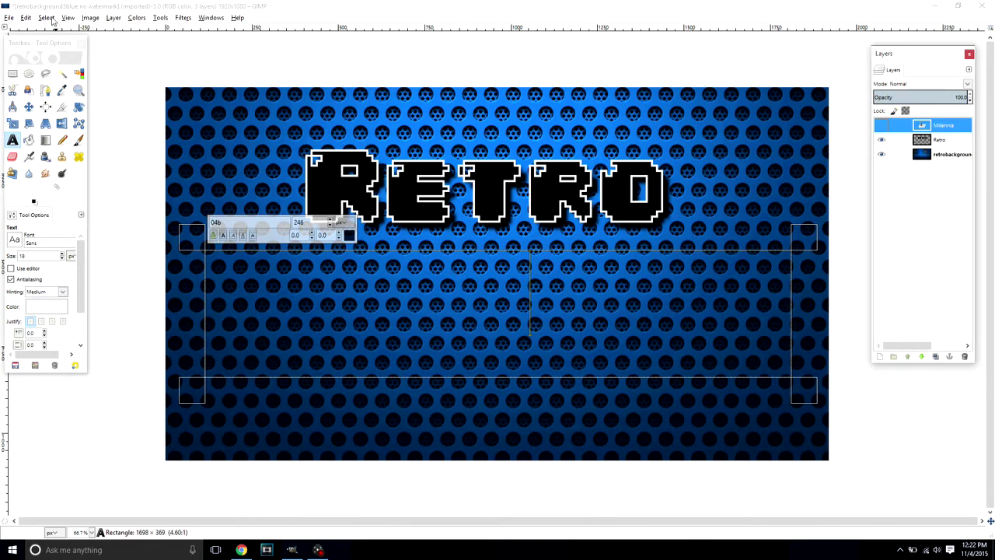
- Clear the selection and add a new transparent layer named 'Layer'
{"action": "left_click", "coordinate": [46, 17]}
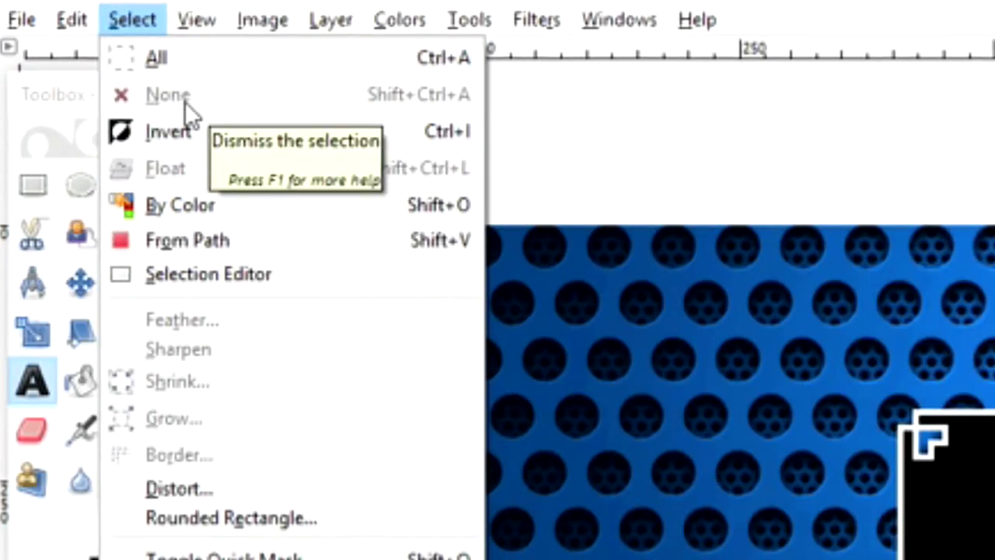
{"action": "key", "text": "Escape"}
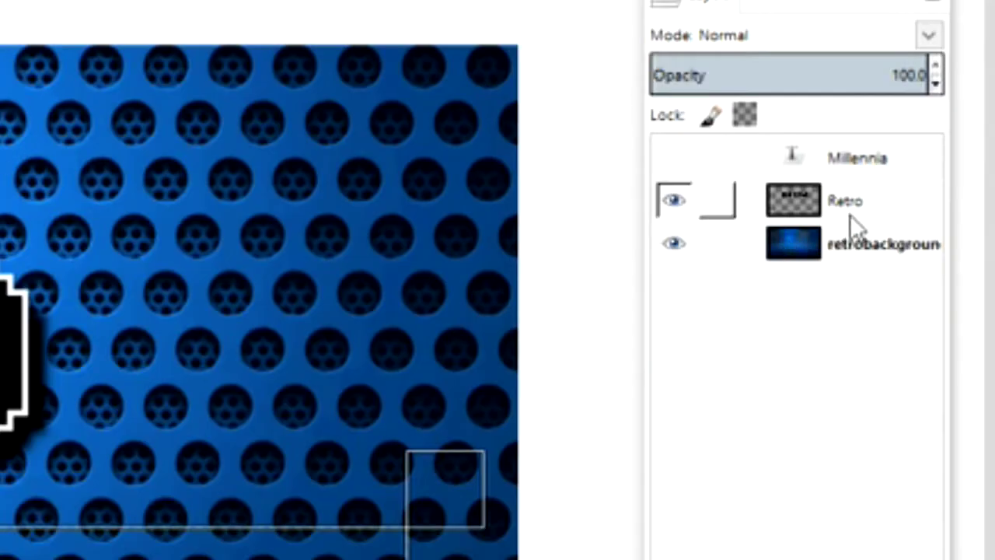
{"action": "right_click", "coordinate": [871, 159]}
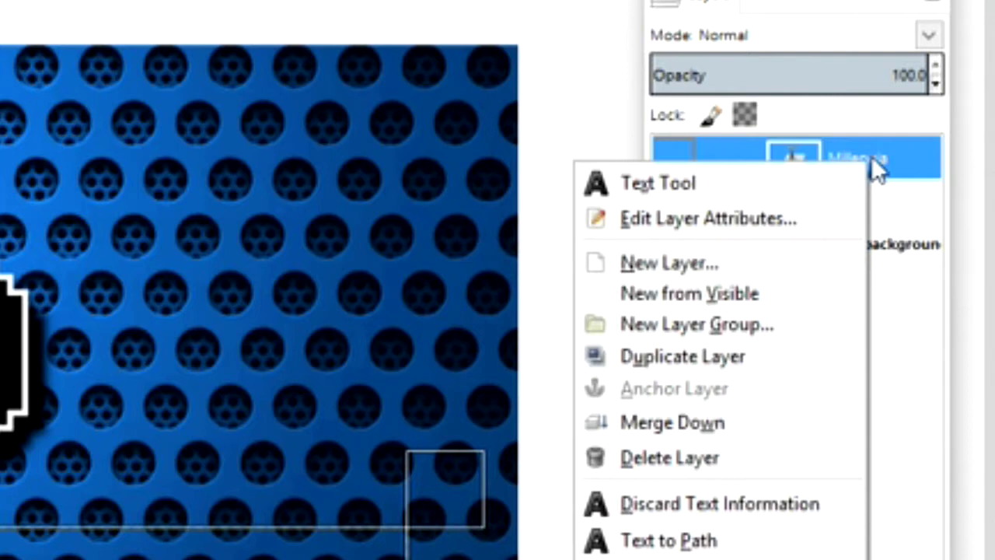
{"action": "left_click", "coordinate": [783, 262]}
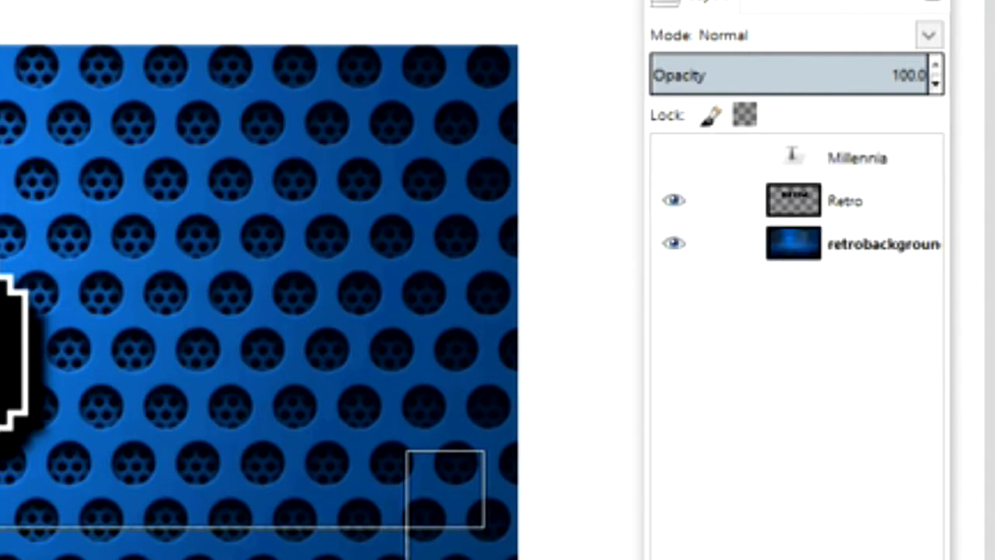
{"action": "key", "text": "Return"}
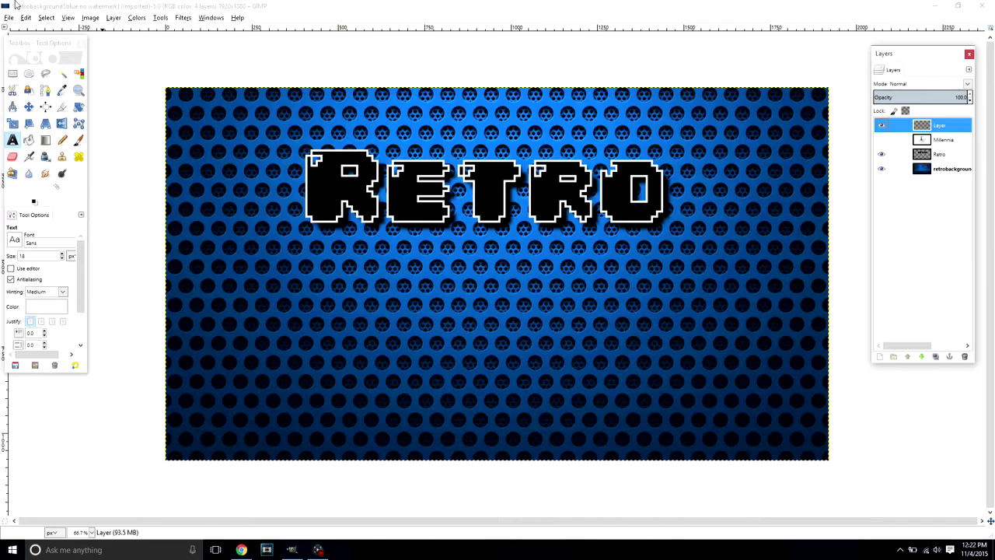
- Stroke the Millennia path with a 6 px solid-colour line on the new layer
{"action": "left_click", "coordinate": [47, 18]}
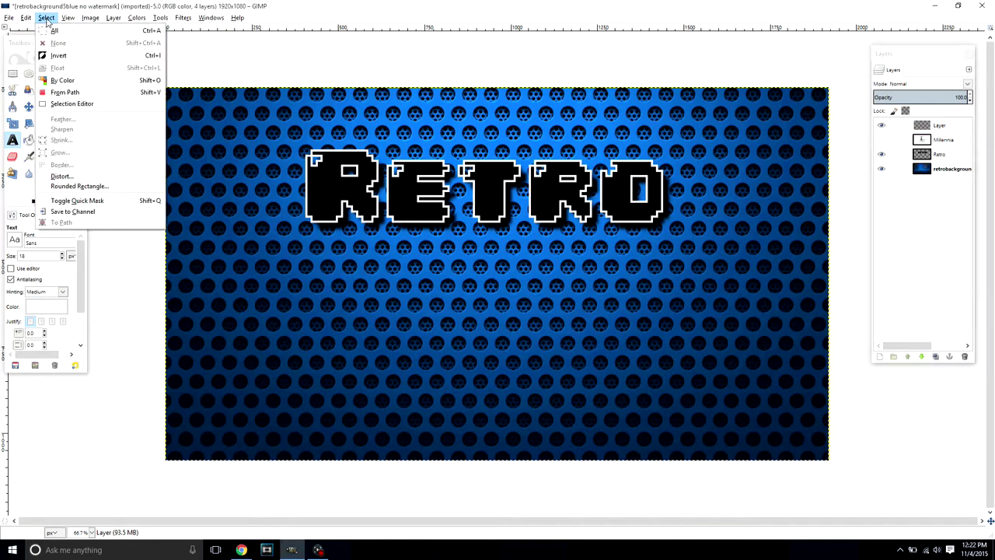
{"action": "mouse_move", "coordinate": [26, 17]}
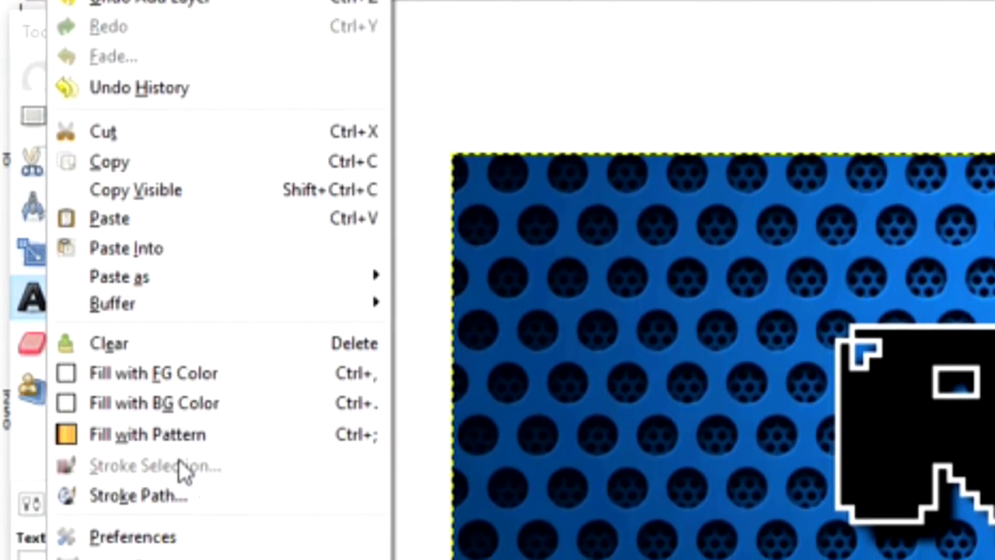
{"action": "left_click", "coordinate": [117, 495]}
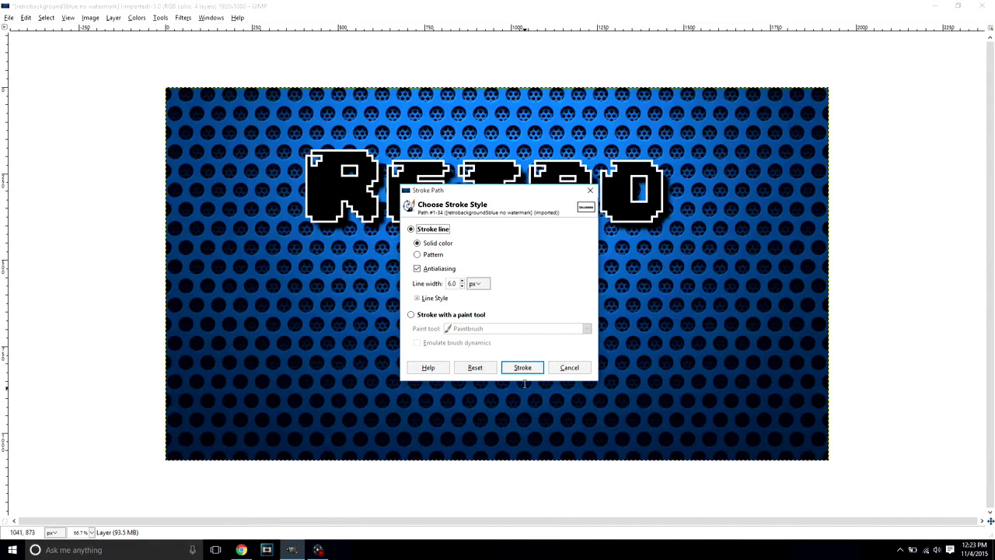
{"action": "left_click", "coordinate": [521, 369]}
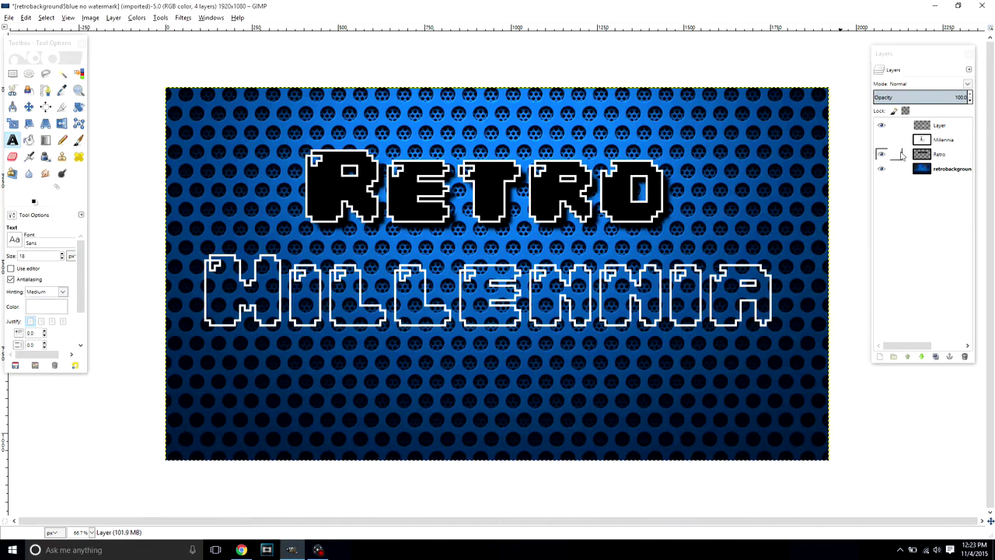
- Show the Millennia text layer again and nudge its letters slightly
{"action": "left_click", "coordinate": [881, 139]}
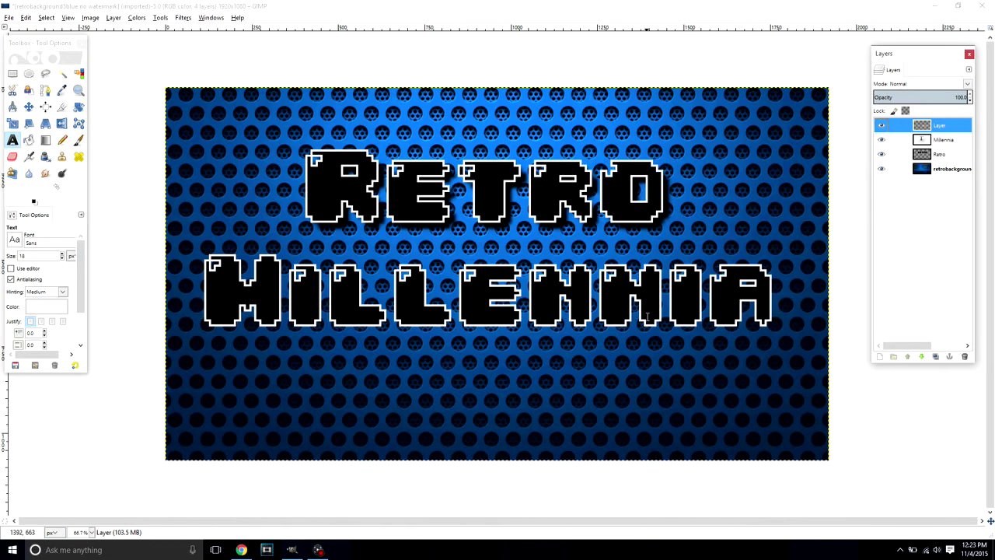
{"action": "key", "text": "m"}
{"action": "mouse_move", "coordinate": [583, 296]}
{"action": "left_mouse_down"}
{"action": "mouse_move", "coordinate": [579, 355]}
{"action": "mouse_move", "coordinate": [595, 362]}
{"action": "mouse_move", "coordinate": [582, 291]}
{"action": "left_mouse_up"}
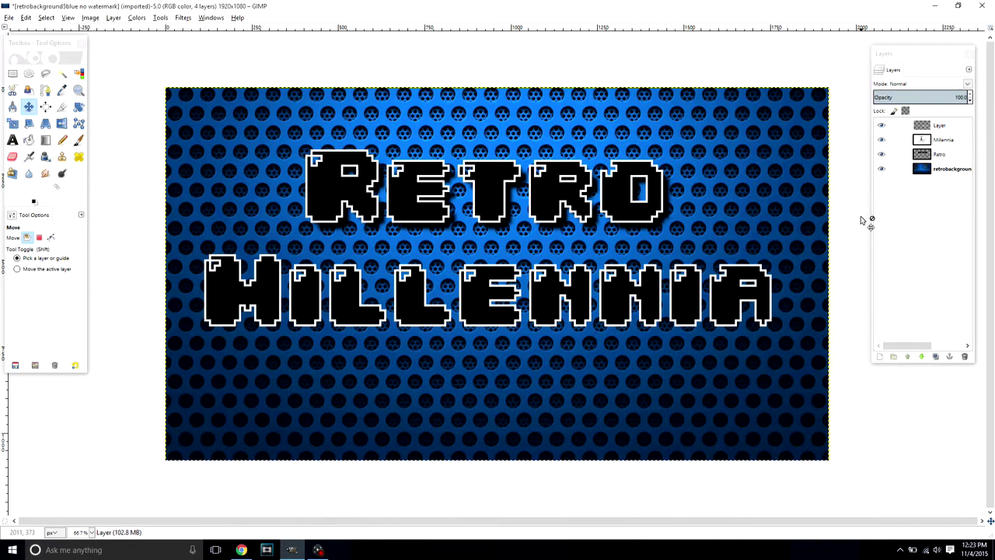
- Link the outline and Millennia layers, move them together, then undo and unlink
{"action": "left_click", "coordinate": [902, 127]}
{"action": "left_click", "coordinate": [895, 125]}
{"action": "left_click", "coordinate": [895, 140]}
{"action": "mouse_move", "coordinate": [684, 310]}
{"action": "left_mouse_down"}
{"action": "mouse_move", "coordinate": [670, 305]}
{"action": "mouse_move", "coordinate": [713, 322]}
{"action": "mouse_move", "coordinate": [694, 321]}
{"action": "left_mouse_up"}
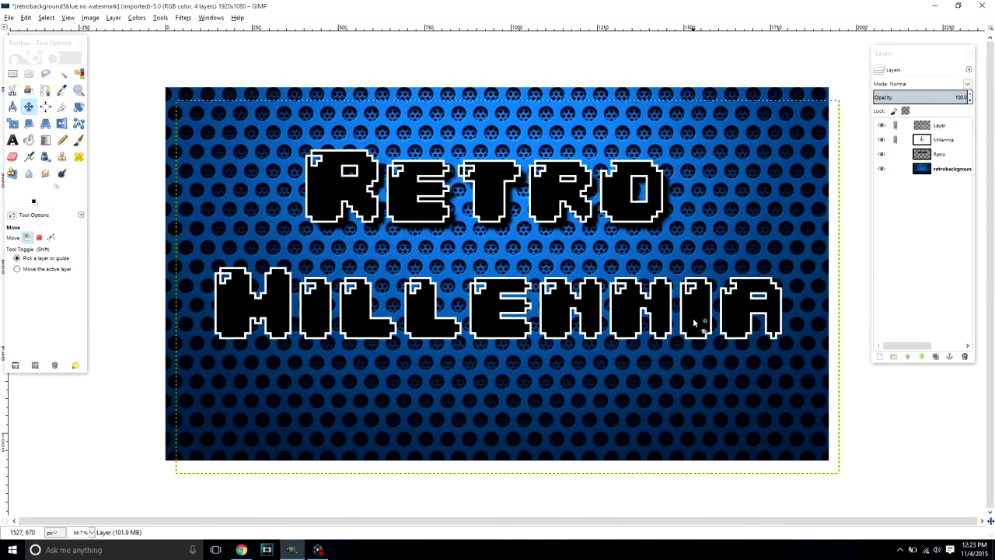
{"action": "key", "text": "ctrl+z"}
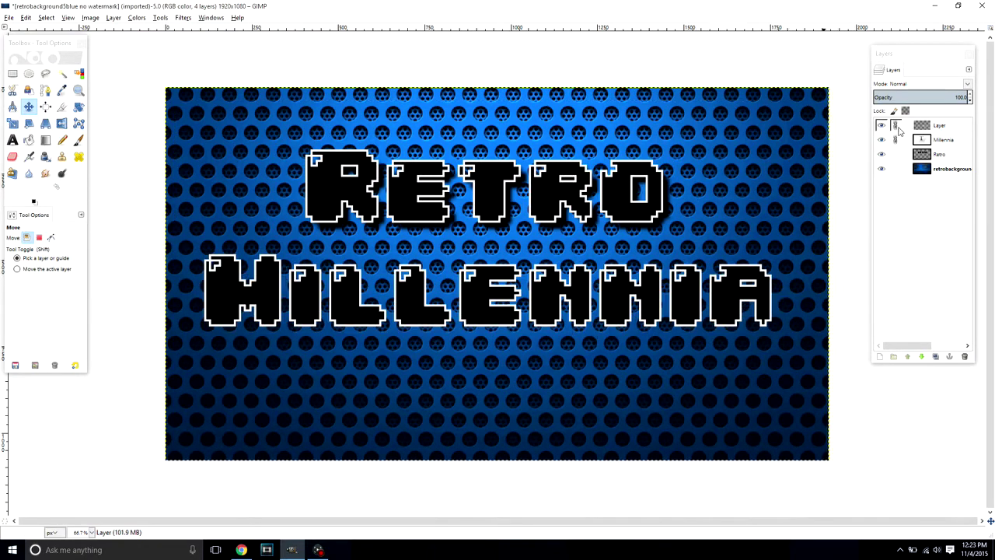
{"action": "left_click", "coordinate": [896, 127]}
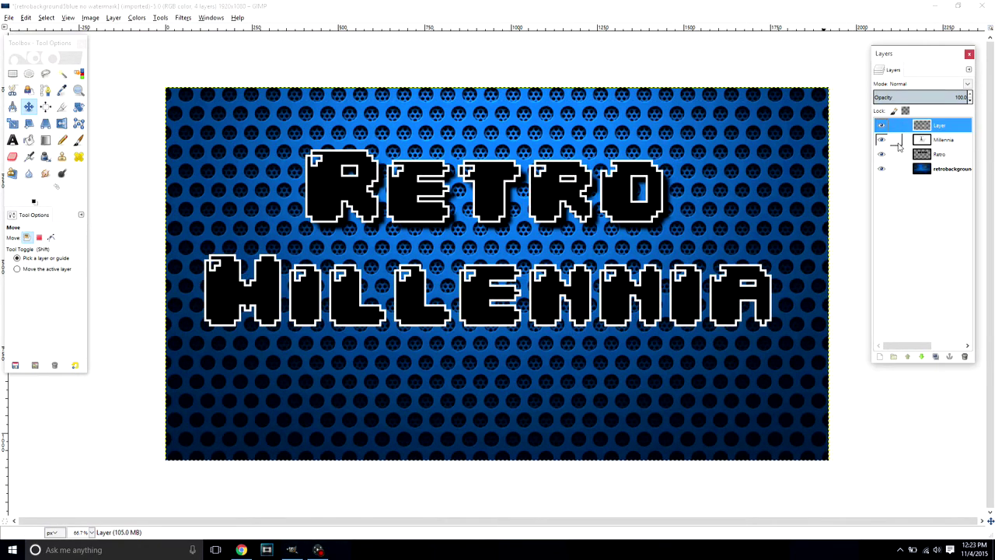
- Select the MILLENNIA letter shape with Alpha to Selection on the Millennia layer
{"action": "left_click", "coordinate": [941, 139]}
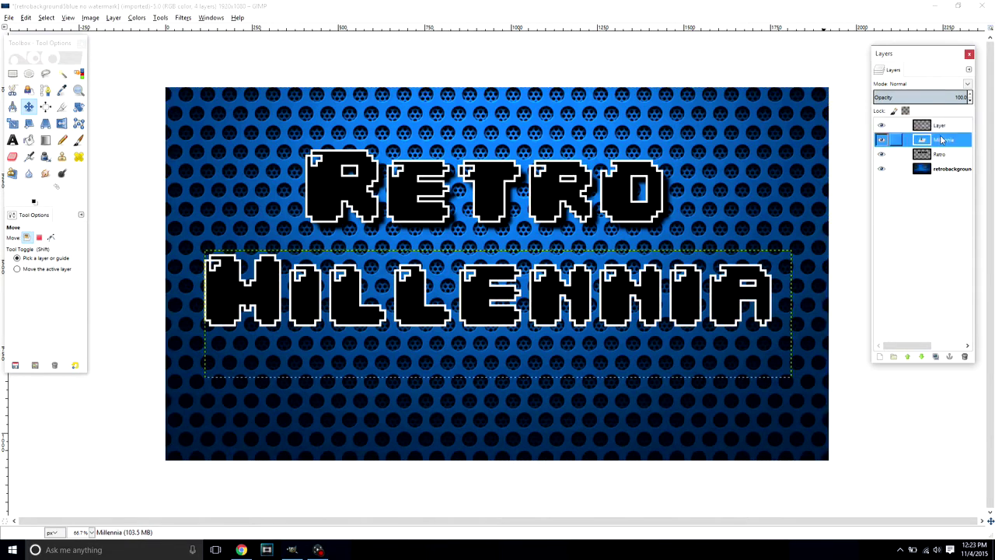
{"action": "right_click", "coordinate": [942, 139]}
{"action": "left_click", "coordinate": [894, 443]}
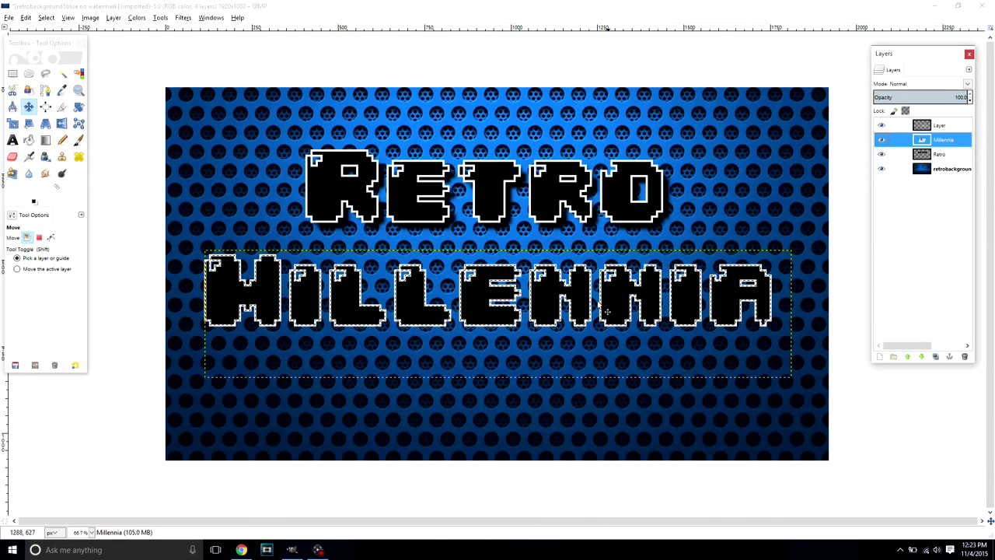
{"action": "left_click", "coordinate": [881, 126]}
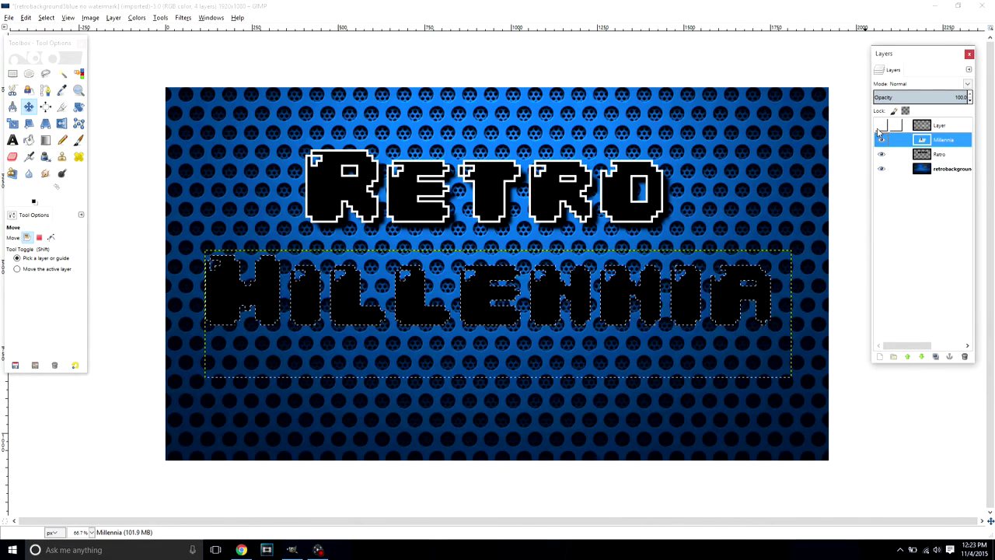
{"action": "left_click", "coordinate": [881, 125]}
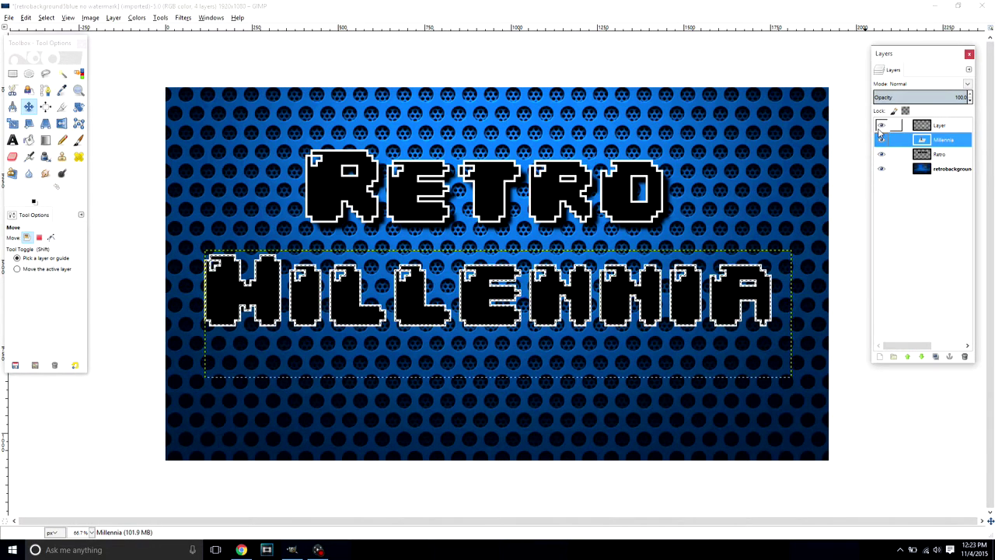
- Apply the Light and Shadow > Drop Shadow filter to MILLENNIA
{"action": "left_click", "coordinate": [183, 17]}
{"action": "mouse_move", "coordinate": [233, 106]}
{"action": "left_click", "coordinate": [345, 160]}
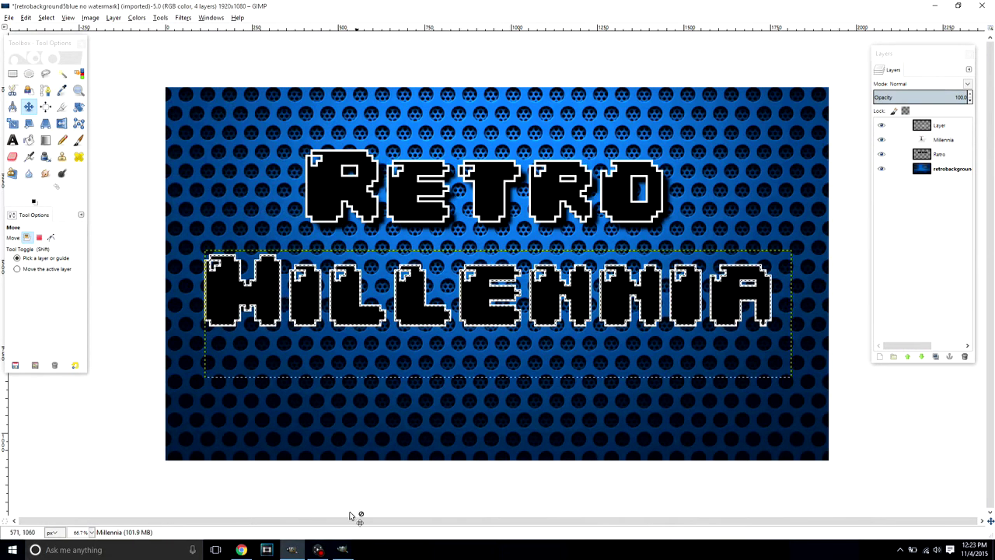
{"action": "left_click", "coordinate": [517, 361]}
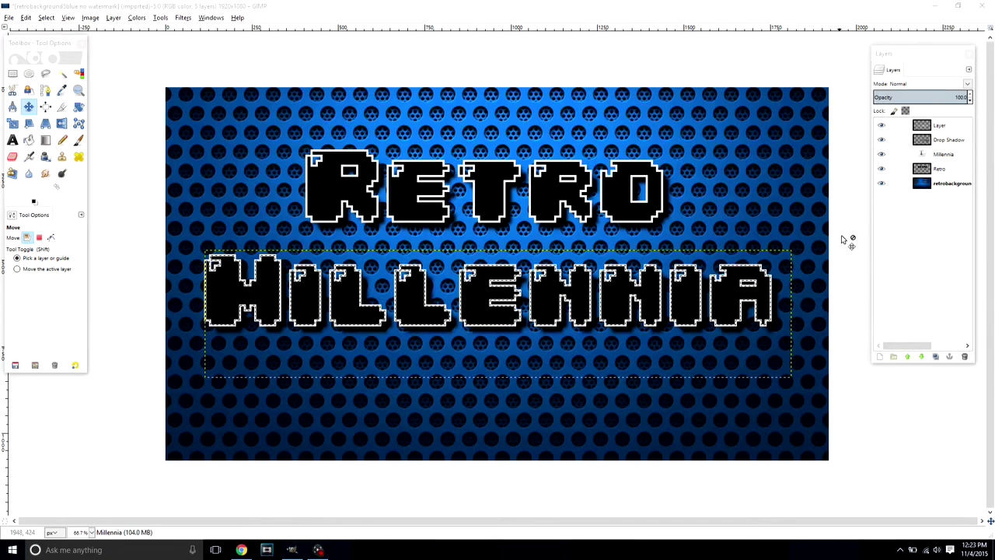
- Merge the outline down into the shadow layer, then into the Millennia layer
{"action": "left_click", "coordinate": [938, 127]}
{"action": "right_click", "coordinate": [938, 127]}
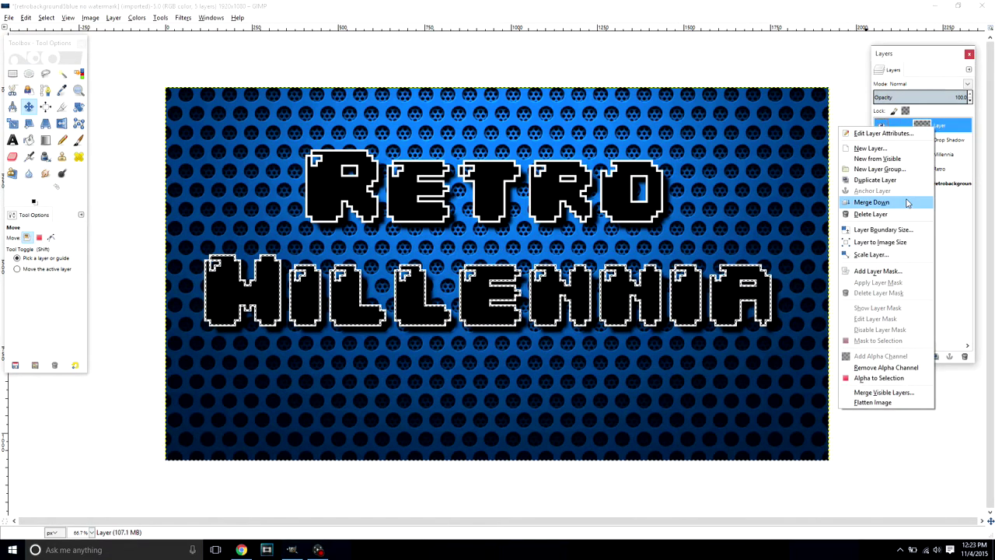
{"action": "left_click", "coordinate": [908, 198]}
{"action": "right_click", "coordinate": [939, 126]}
{"action": "left_click", "coordinate": [883, 203]}
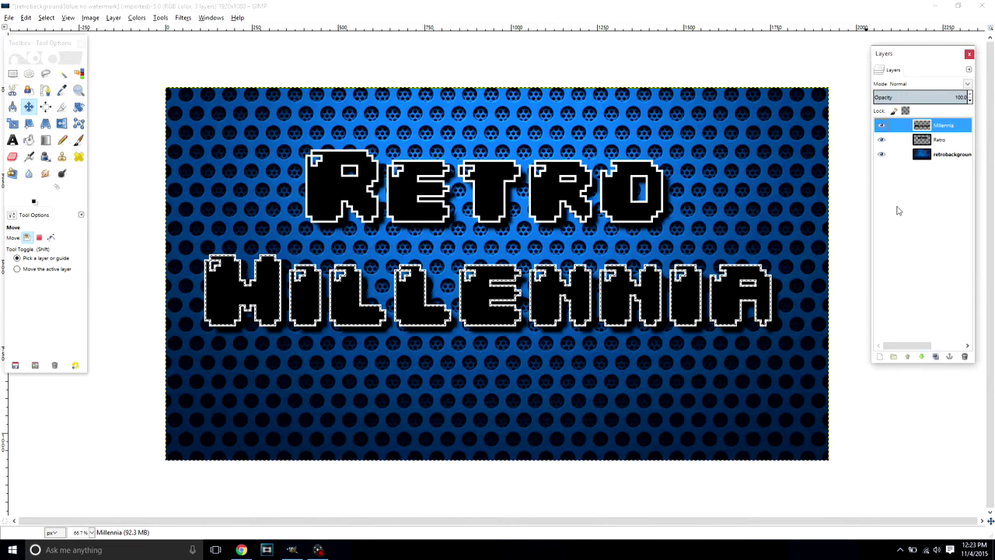
{"action": "left_click", "coordinate": [882, 126]}
{"action": "left_click", "coordinate": [882, 127]}
- Shift the merged Millennia layer slightly down-right and back, then hide it
{"action": "left_click", "coordinate": [882, 125]}
{"action": "left_click", "coordinate": [882, 125]}
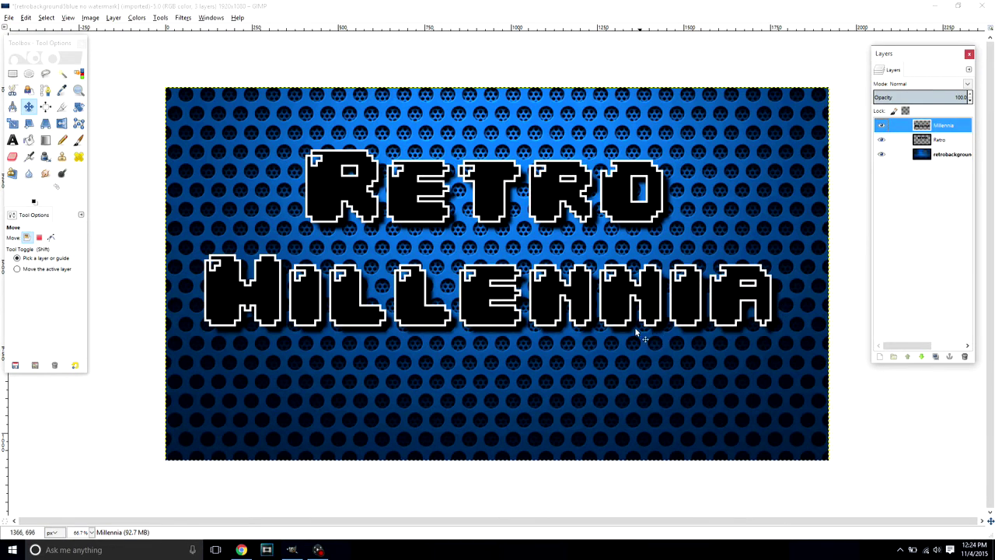
{"action": "left_click_drag", "start_coordinate": [555, 297], "coordinate": [563, 324]}
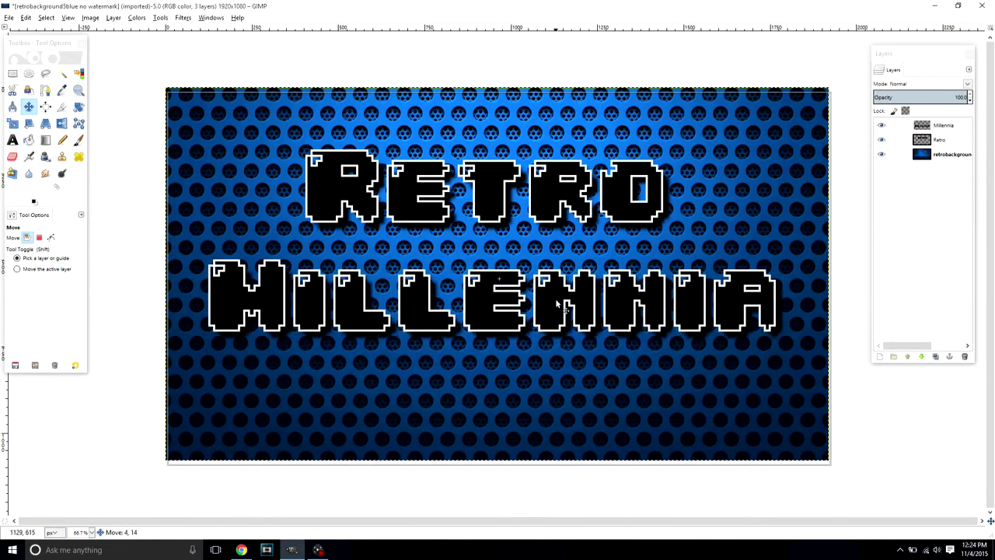
{"action": "left_click_drag", "start_coordinate": [558, 305], "coordinate": [550, 300]}
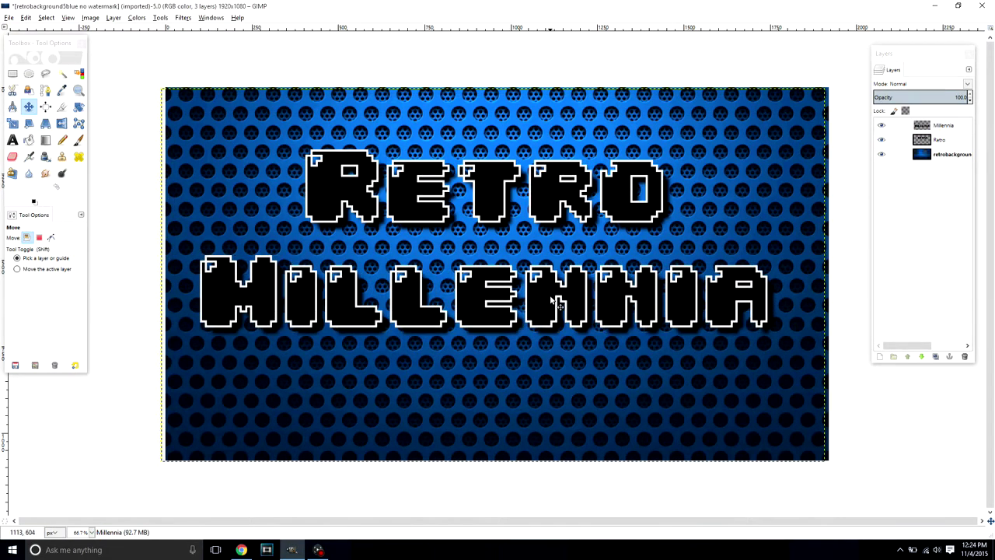
{"action": "left_click", "coordinate": [880, 125]}
- Draw a new text box below RETRO and type 'Millennia'
{"action": "key", "text": "t"}
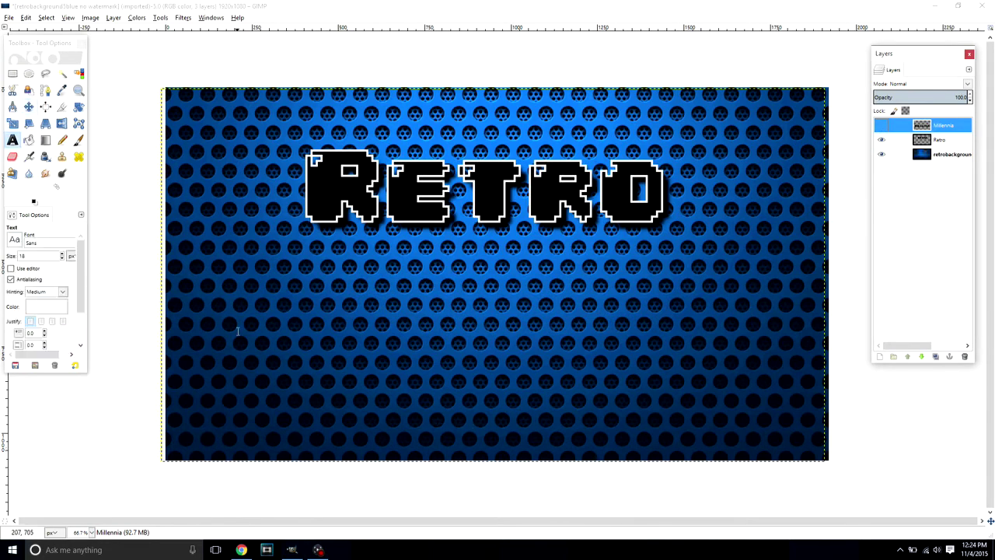
{"action": "left_click_drag", "start_coordinate": [215, 265], "coordinate": [818, 366]}
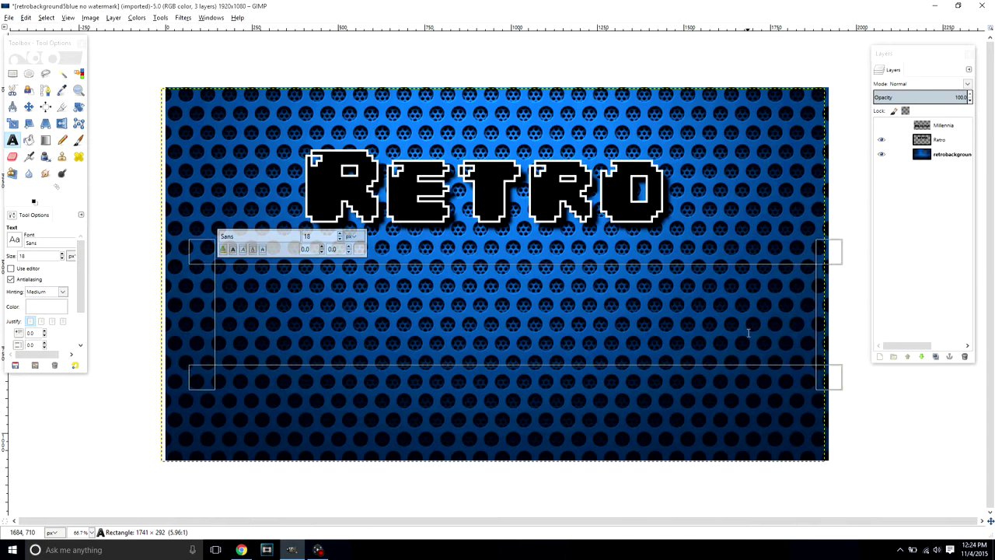
{"action": "type", "text": "Millennia"}
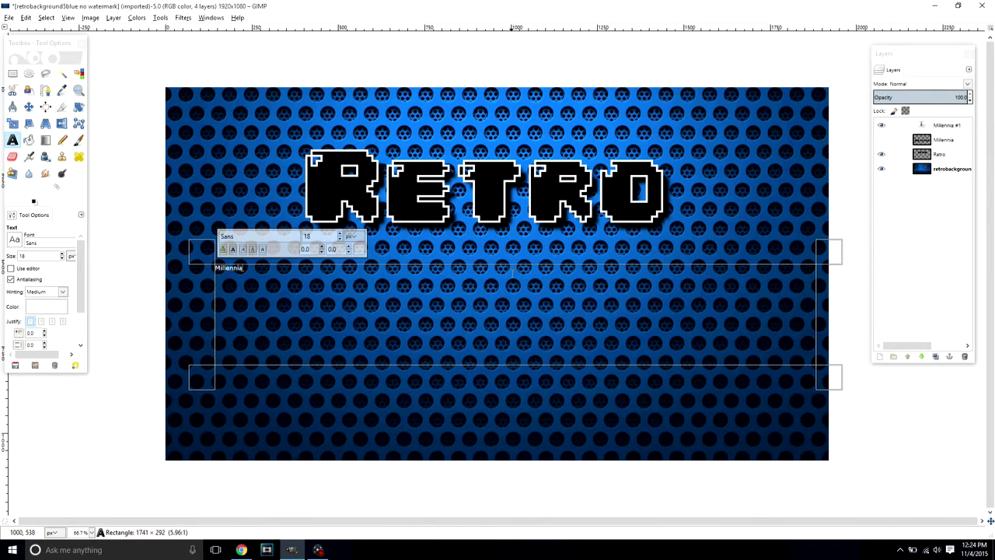
- Set the Millennia text to the 04b font at size 229 in black
{"action": "key", "text": "ctrl+a"}
{"action": "type", "text": "0"}
{"action": "left_click_drag", "start_coordinate": [341, 238], "coordinate": [340, 237]}
{"action": "left_click", "coordinate": [358, 248]}
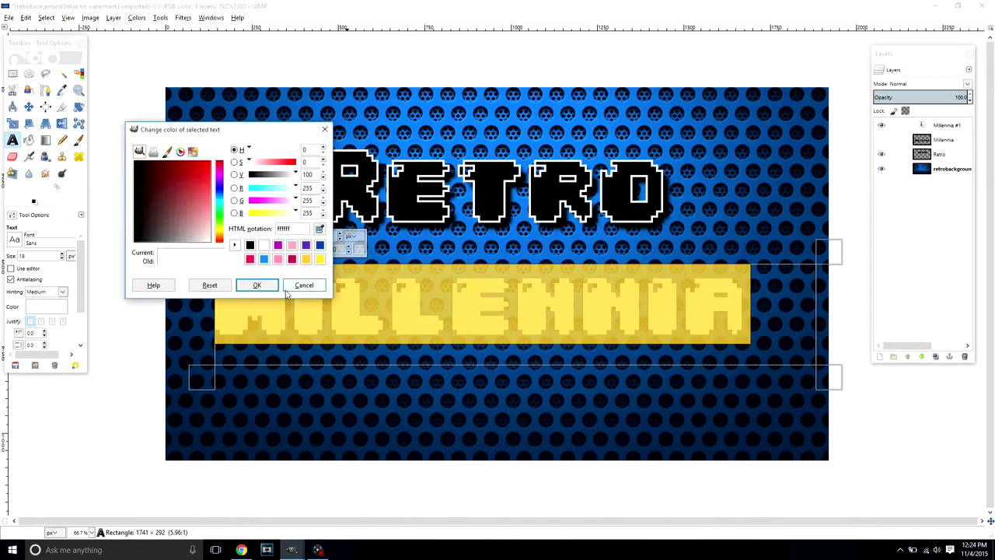
{"action": "left_click", "coordinate": [249, 245]}
{"action": "left_click", "coordinate": [256, 284]}
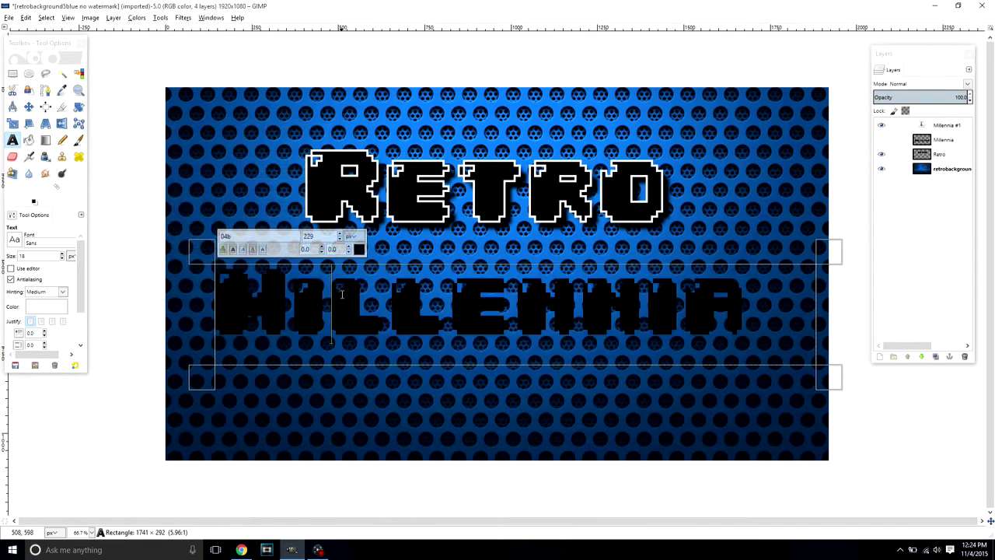
- Select the Millennia #1 letter shape and add a new transparent layer
{"action": "left_click", "coordinate": [941, 126]}
{"action": "right_click", "coordinate": [941, 126]}
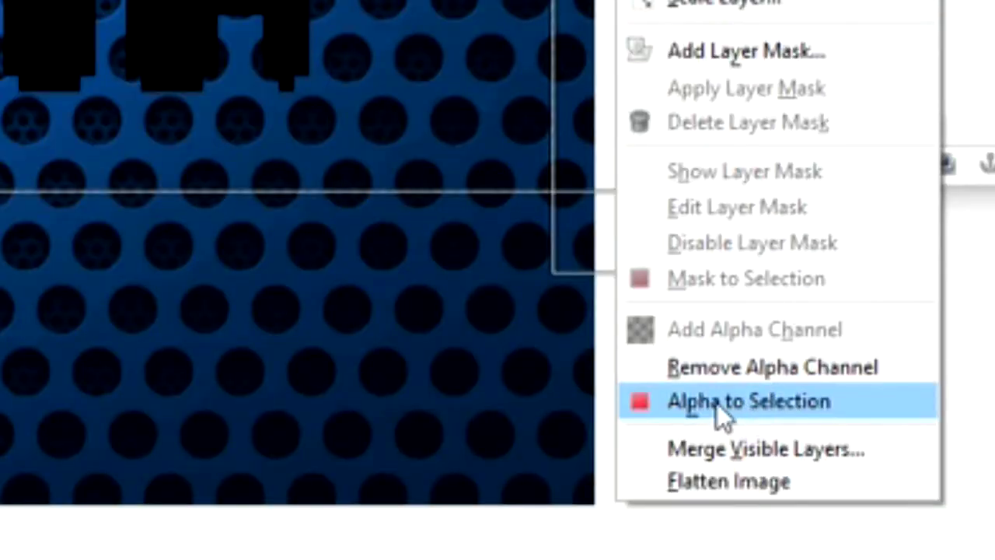
{"action": "left_click", "coordinate": [717, 403]}
{"action": "right_click", "coordinate": [941, 126]}
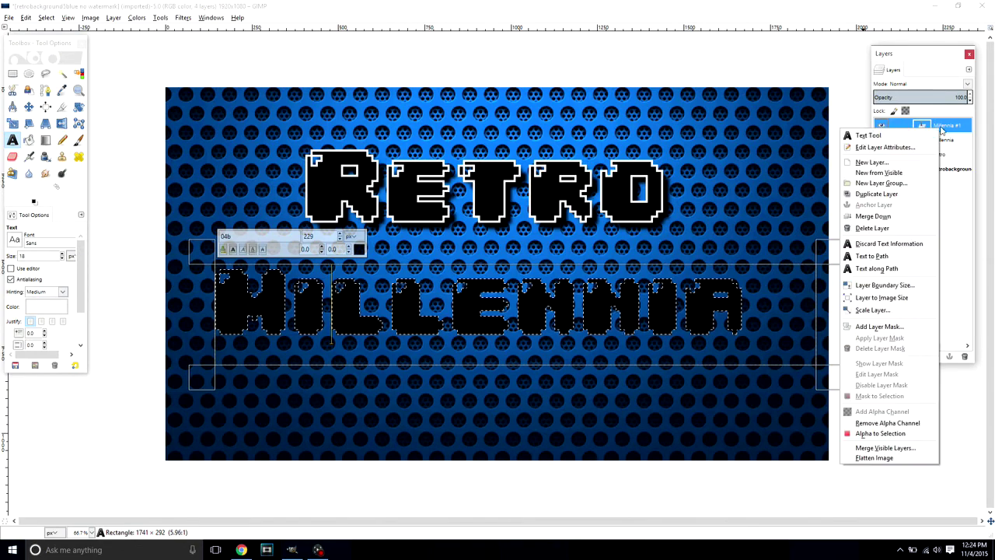
{"action": "left_click", "coordinate": [871, 162]}
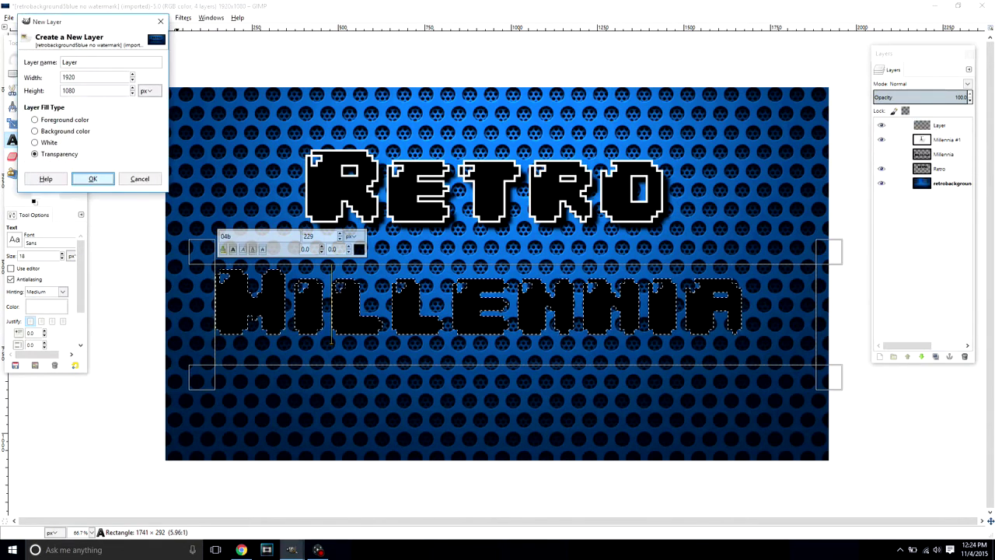
{"action": "left_click", "coordinate": [92, 179]}
- Grow the letter selection by 10 px
{"action": "left_click", "coordinate": [46, 18]}
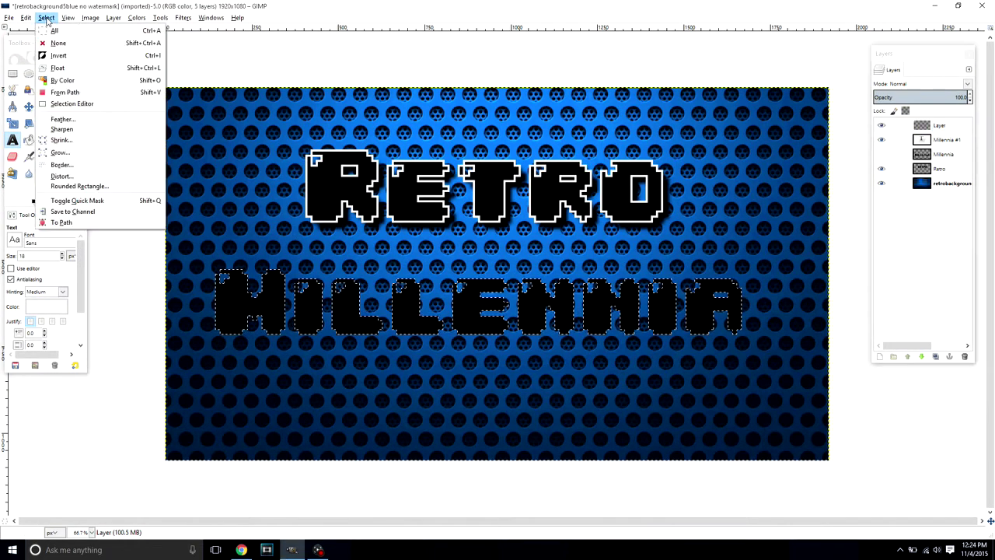
{"action": "left_click", "coordinate": [80, 153]}
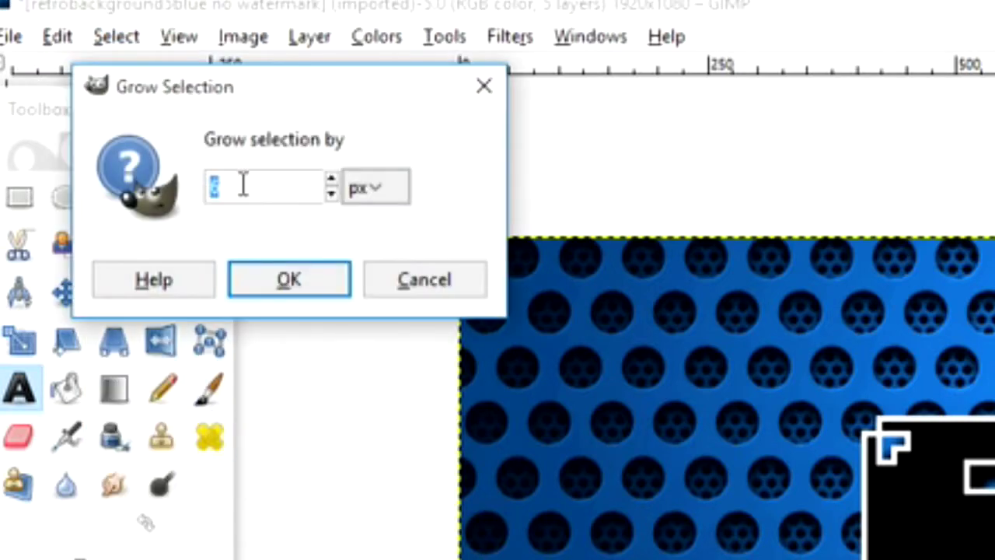
{"action": "type", "text": "6"}
{"action": "key", "text": "BackSpace"}
{"action": "type", "text": "10"}
{"action": "key", "text": "Return"}
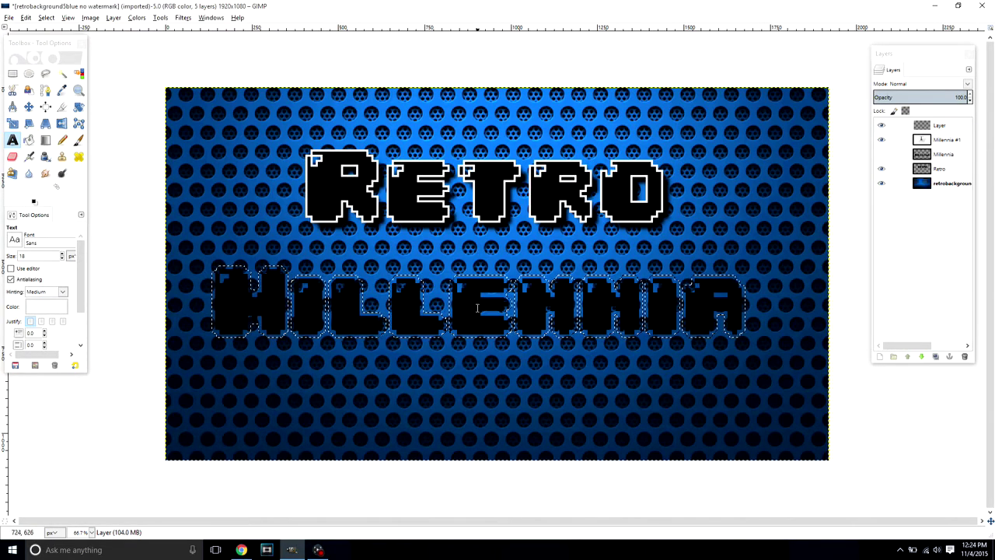
{"action": "key", "text": "shift+b"}
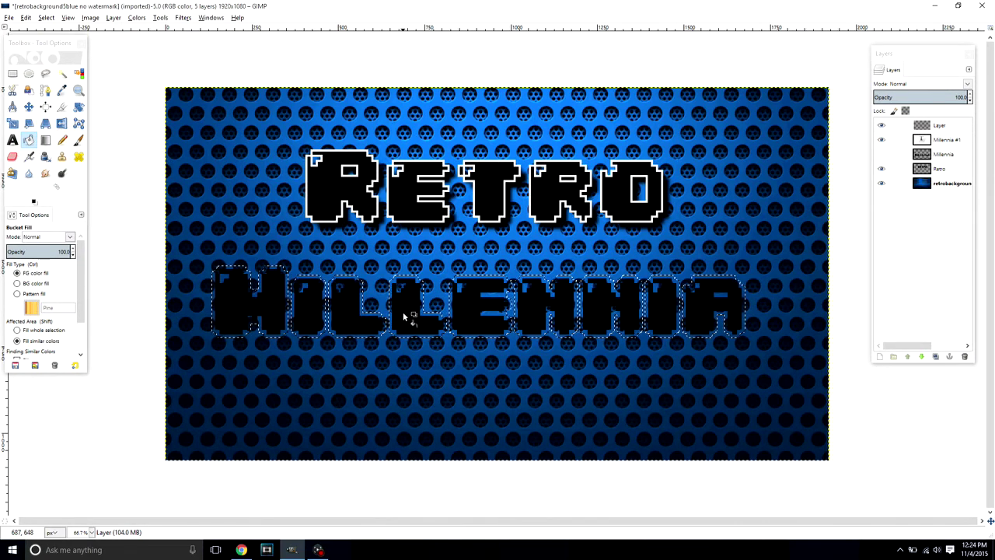
- Fill the grown selection white and move that layer beneath Millennia #1
{"action": "left_click", "coordinate": [403, 310]}
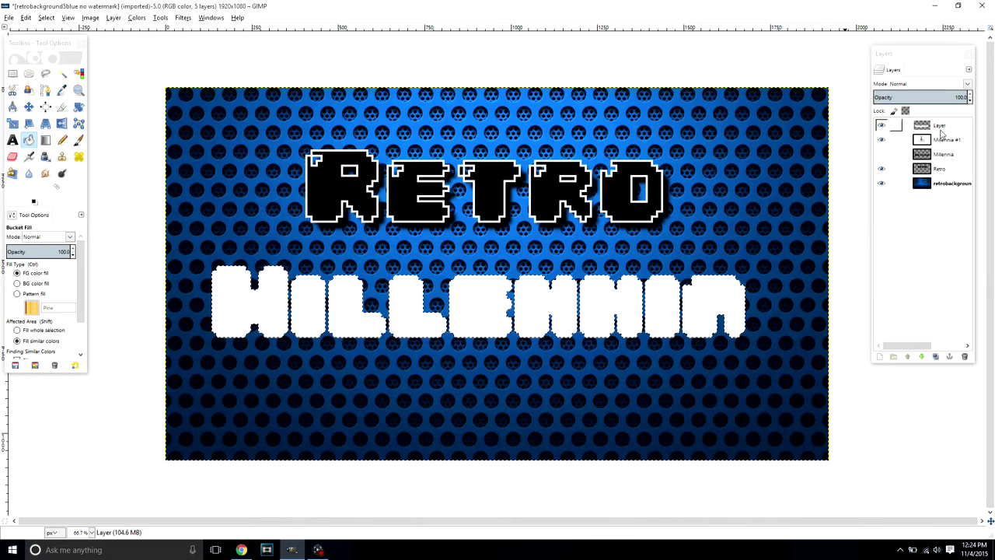
{"action": "left_click_drag", "start_coordinate": [941, 131], "coordinate": [948, 153]}
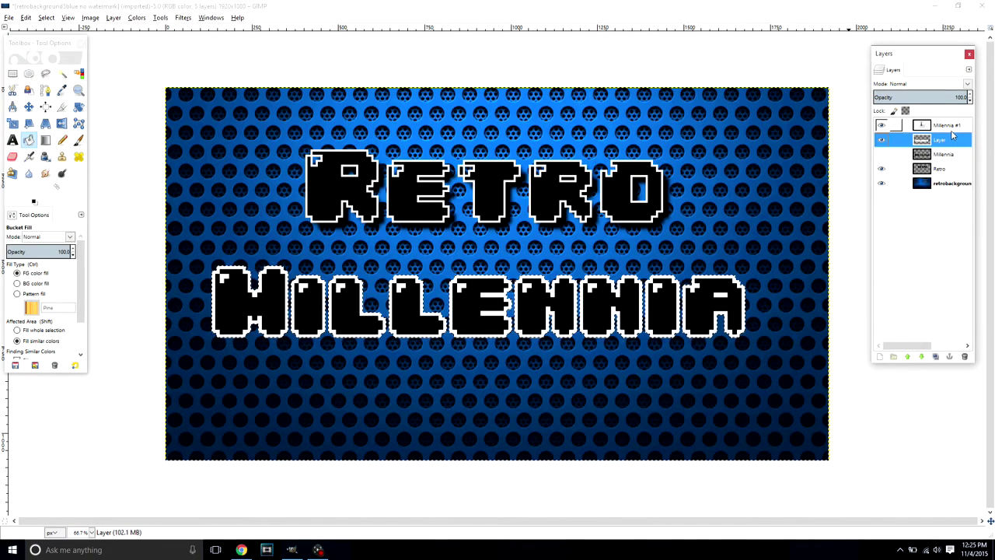
- Delete the extra Millennia #1 text layer and the white-filled outline layer
{"action": "left_click", "coordinate": [946, 125]}
{"action": "key", "text": "ctrl+z"}
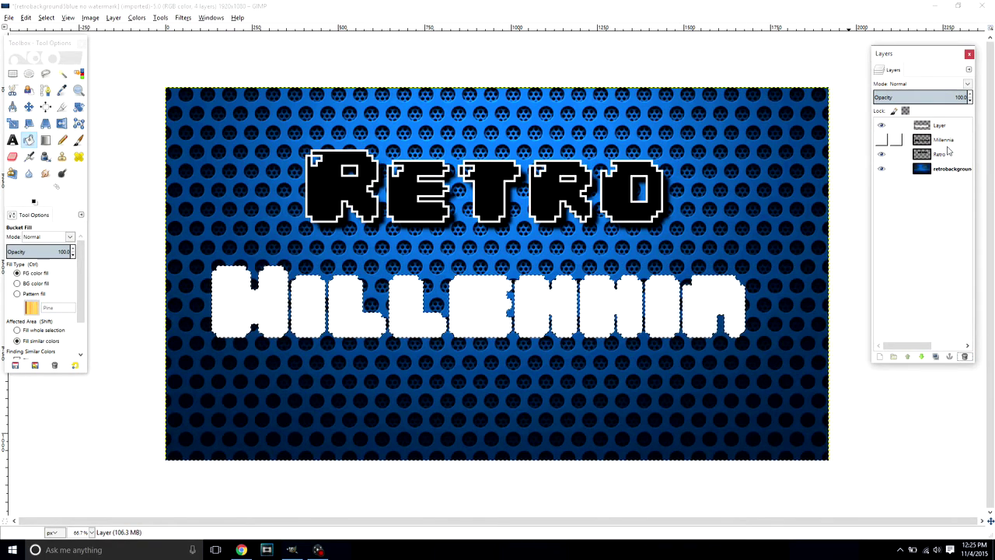
{"action": "left_click", "coordinate": [941, 125]}
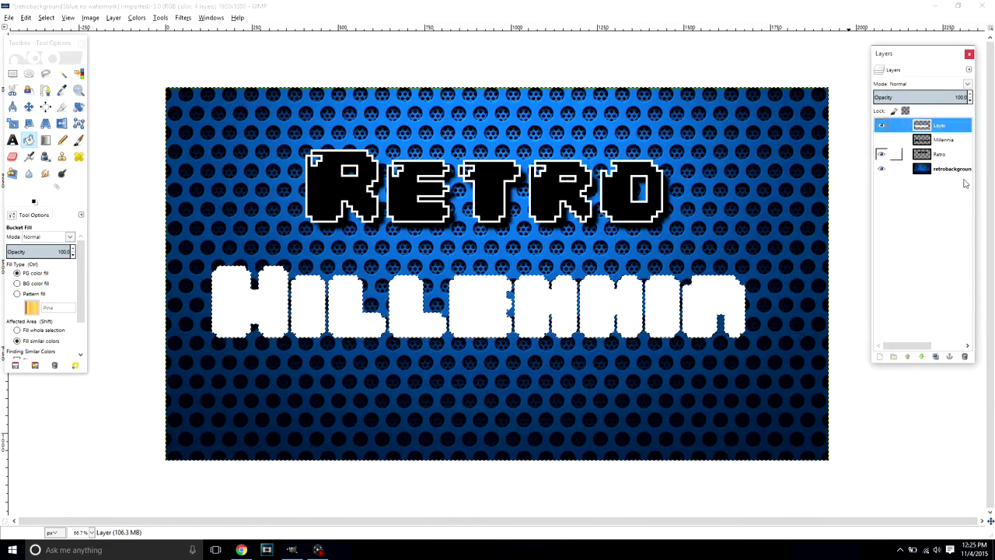
{"action": "left_click", "coordinate": [964, 357]}
- Hide the remaining Millennia layer and clear the selection with Select > None
{"action": "left_click", "coordinate": [883, 126]}
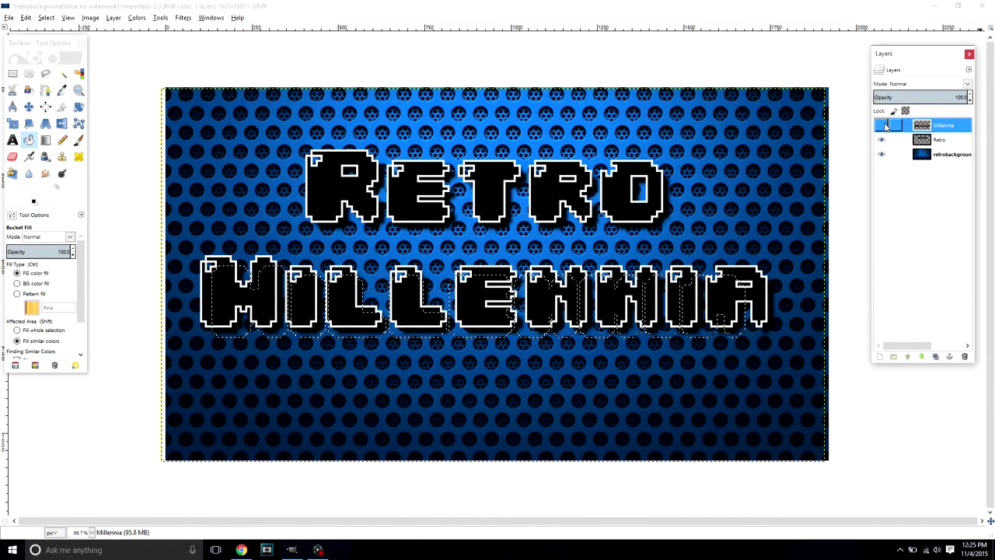
{"action": "left_click", "coordinate": [883, 126]}
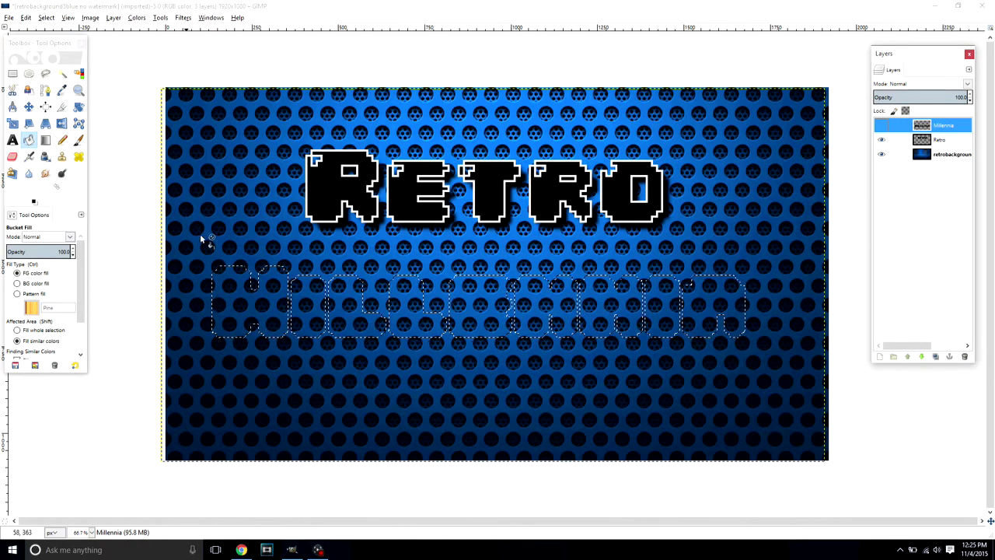
{"action": "left_click", "coordinate": [46, 17]}
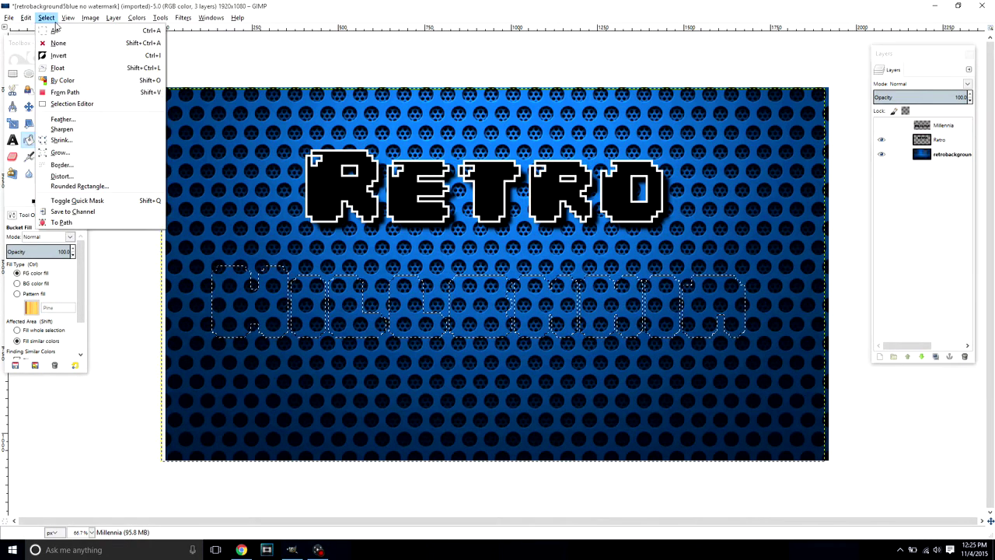
{"action": "left_click", "coordinate": [125, 10]}
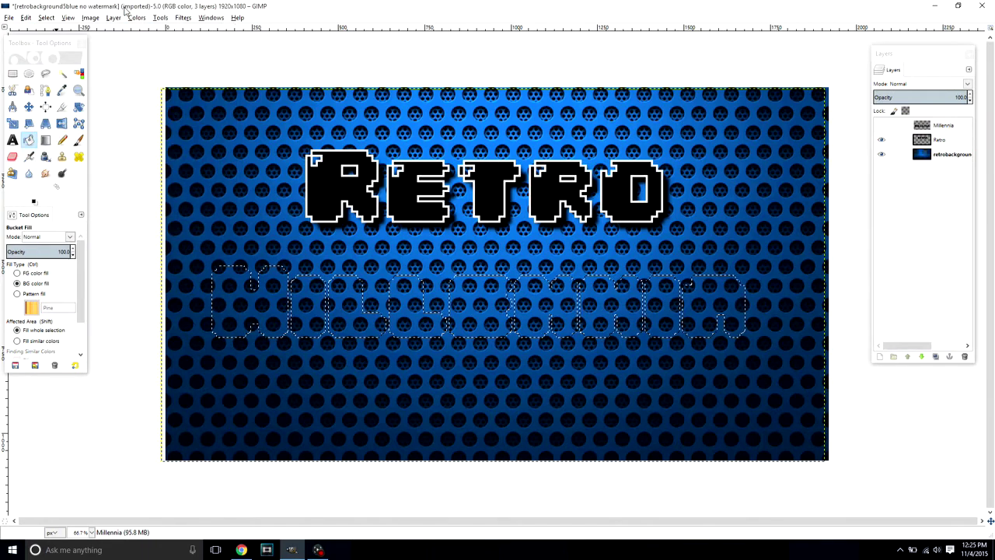
{"action": "key", "text": "shift"}
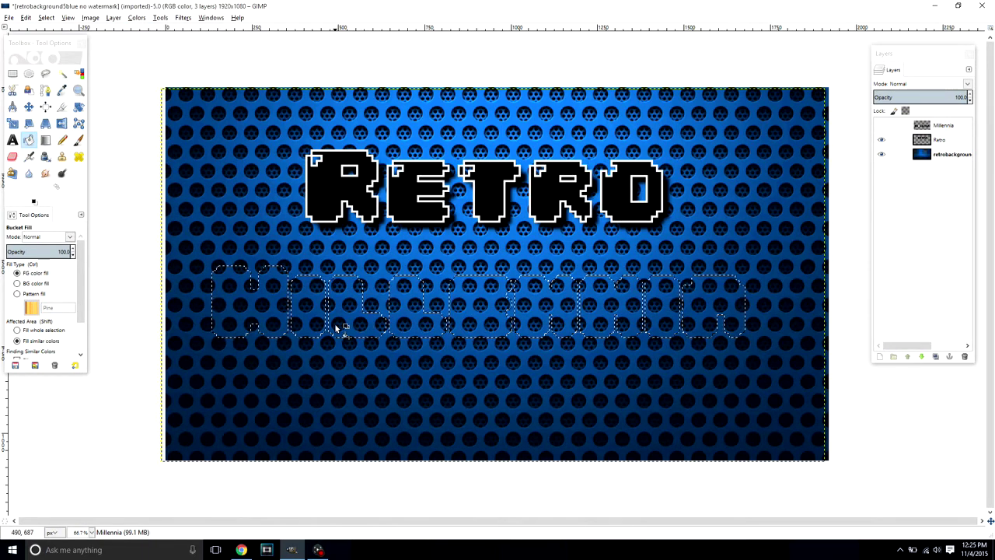
{"action": "key", "text": "ctrl+shift+a"}
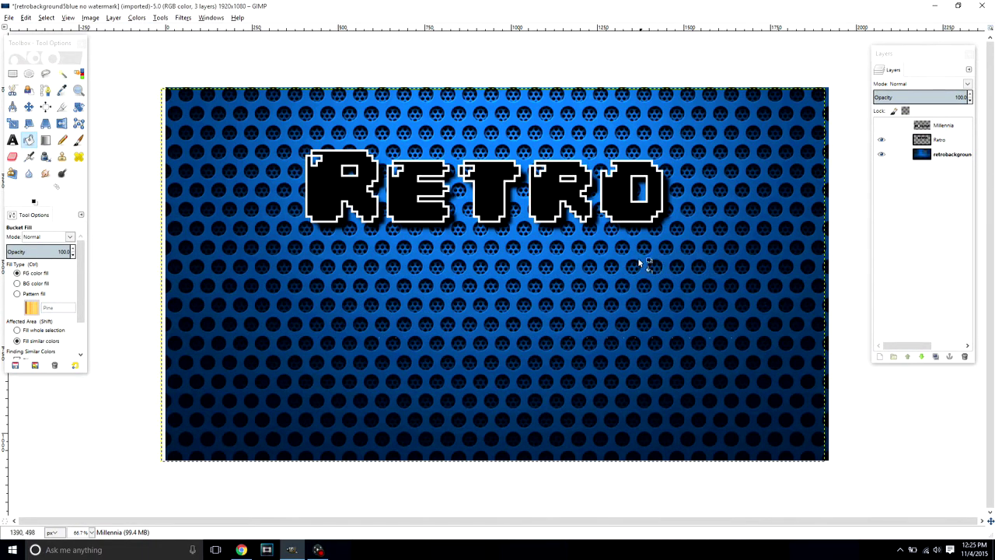
- Add a Millennia text box across the canvas middle in 04b pixel font at size 242
{"action": "key", "text": "t"}
{"action": "left_click_drag", "start_coordinate": [227, 272], "coordinate": [798, 401]}
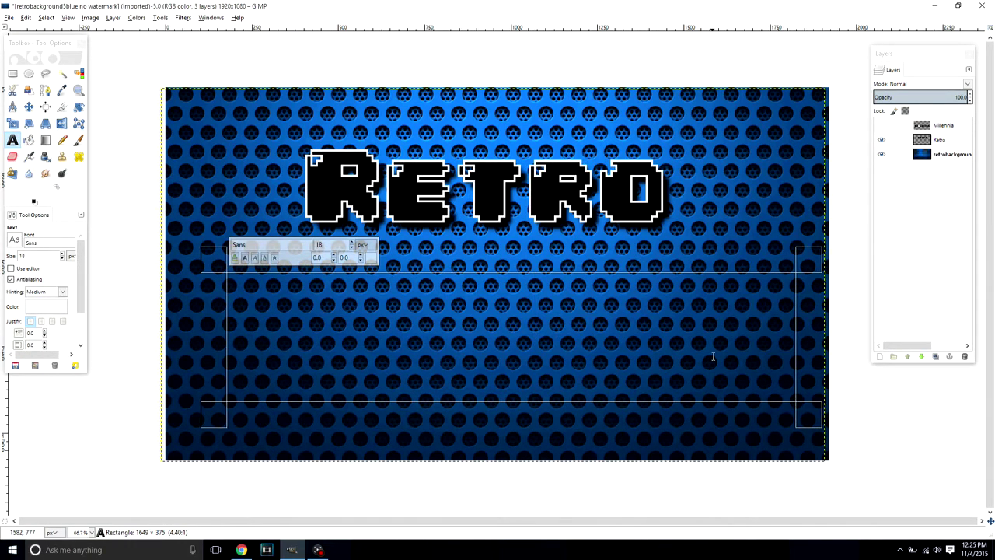
{"action": "type", "text": "Millennia"}
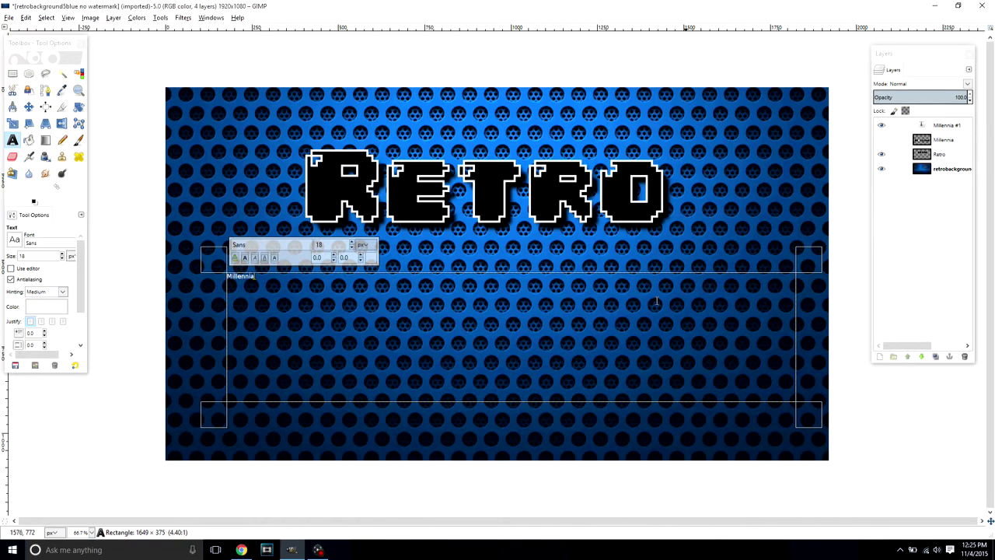
{"action": "key", "text": "ctrl+a"}
{"action": "type", "text": "04b"}
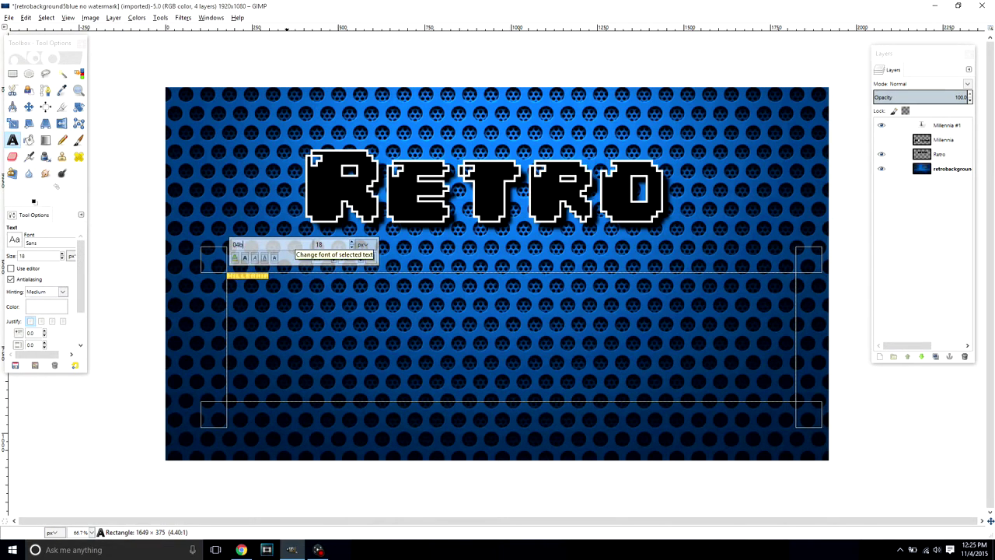
{"action": "left_click", "coordinate": [353, 247]}
{"action": "left_click_drag", "start_coordinate": [354, 245], "coordinate": [353, 252]}
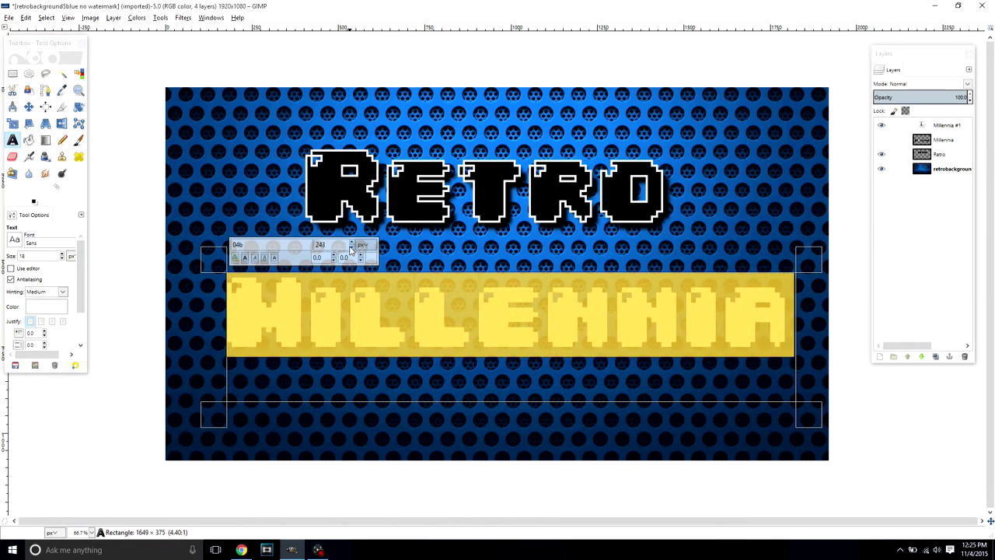
- Colour the Millennia text black, then hide the Millennia #1 layer
{"action": "left_click", "coordinate": [370, 258]}
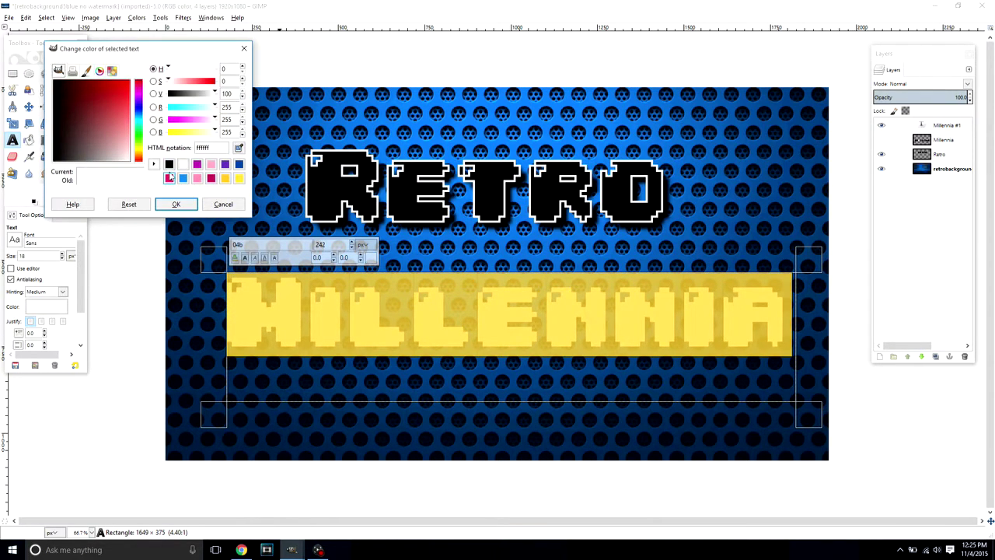
{"action": "left_click", "coordinate": [169, 164]}
{"action": "left_click", "coordinate": [176, 204]}
{"action": "left_click", "coordinate": [943, 128]}
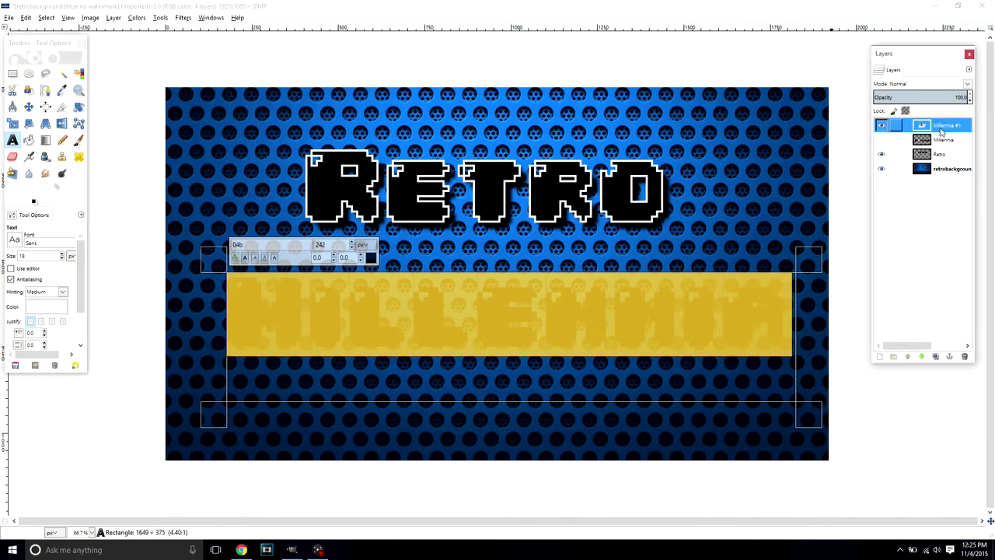
{"action": "left_click", "coordinate": [880, 125]}
- Convert the Millennia #1 text to a path and clear the selection
{"action": "right_click", "coordinate": [886, 126]}
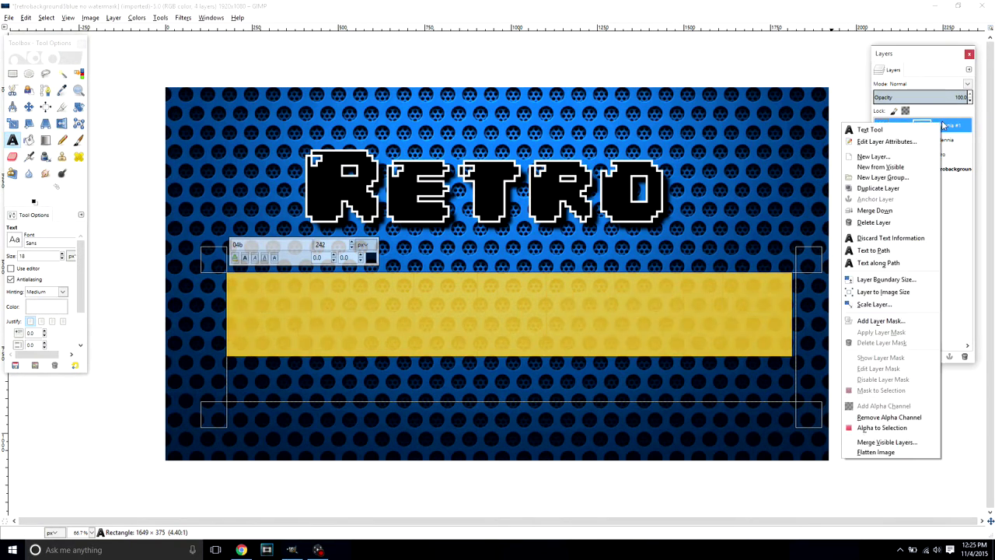
{"action": "left_click", "coordinate": [866, 250]}
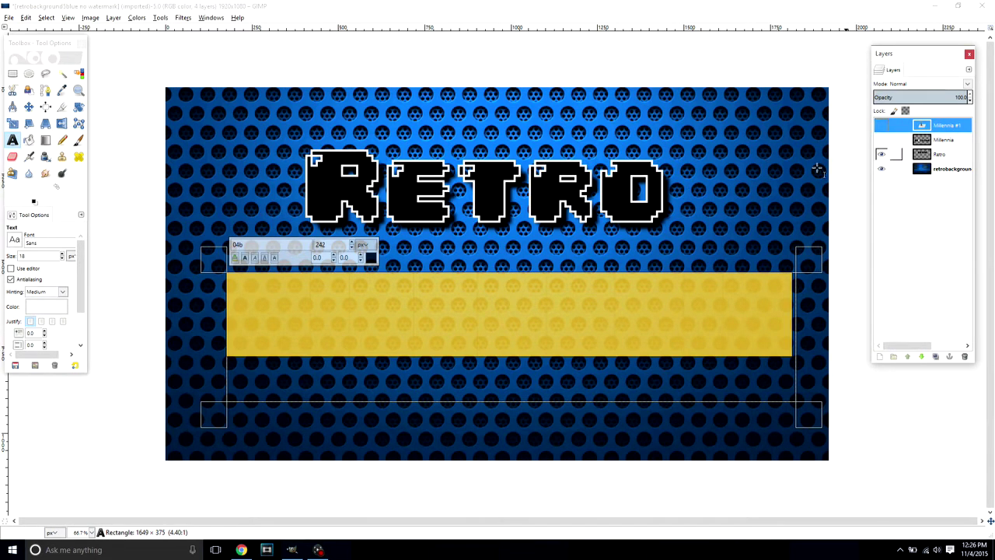
{"action": "left_click", "coordinate": [45, 18]}
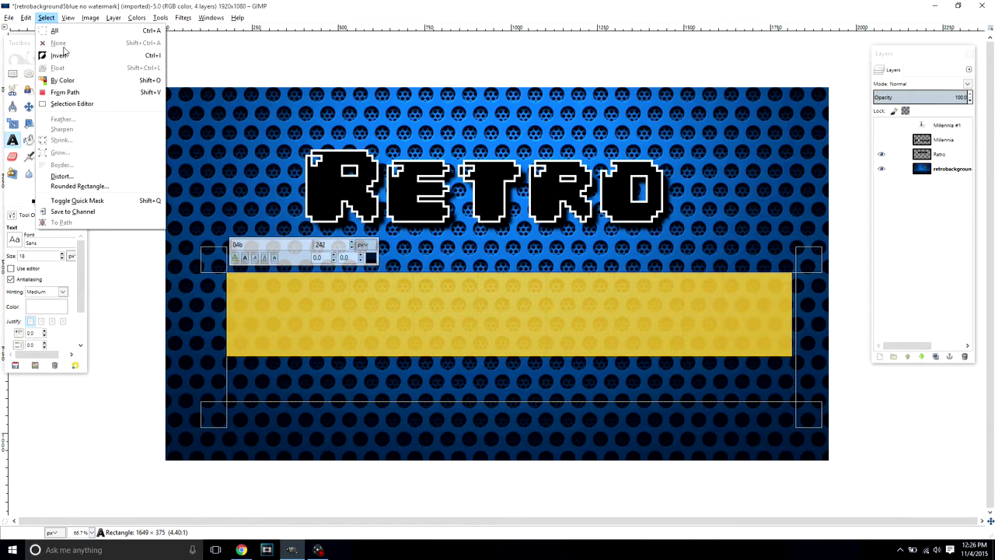
{"action": "left_click", "coordinate": [168, 7]}
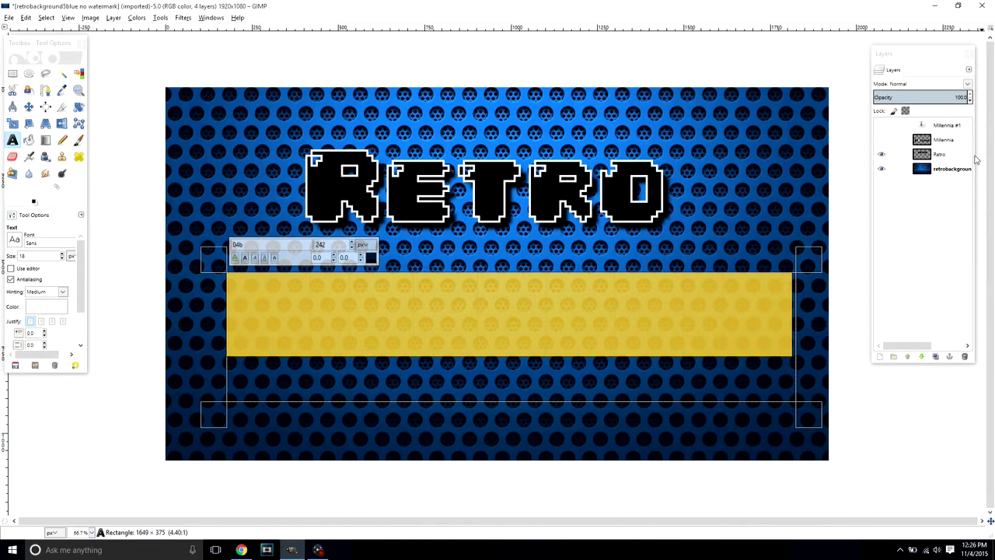
- Add a new empty transparent layer named Layer at the top of the stack
{"action": "right_click", "coordinate": [886, 124]}
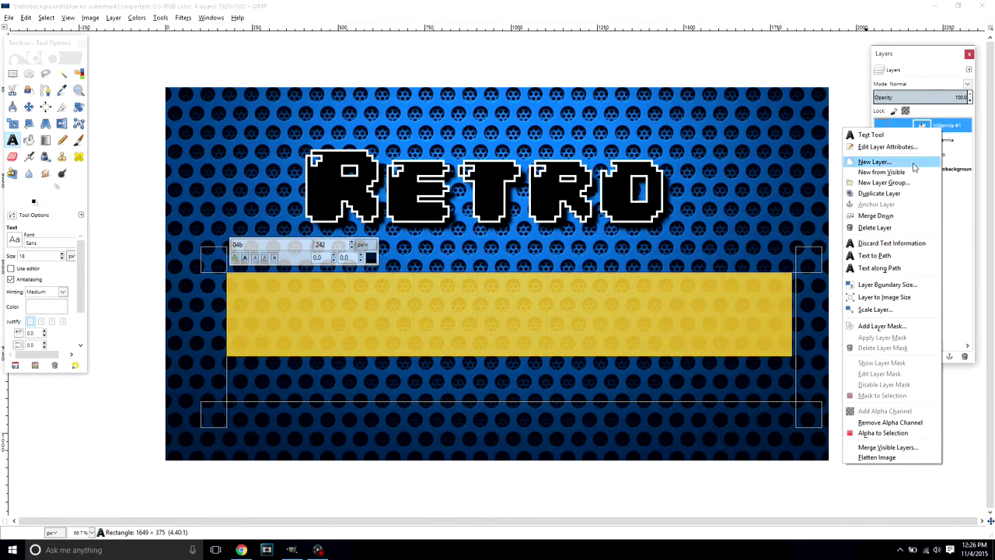
{"action": "left_click", "coordinate": [863, 160]}
{"action": "left_click", "coordinate": [140, 221]}
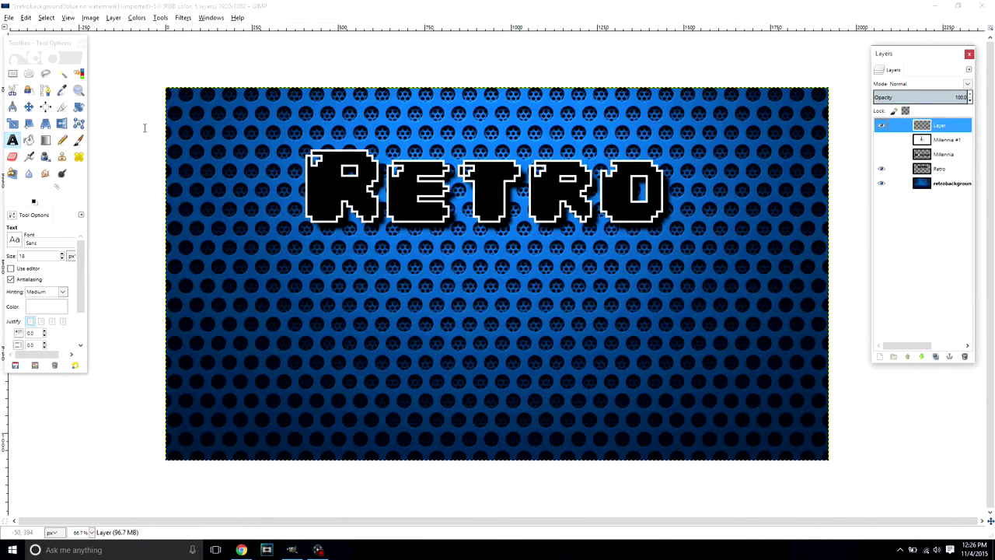
{"action": "left_click", "coordinate": [47, 18]}
- Stroke the MILLENNIA path in solid white on the new layer and show Millennia #1 again
{"action": "mouse_move", "coordinate": [27, 18]}
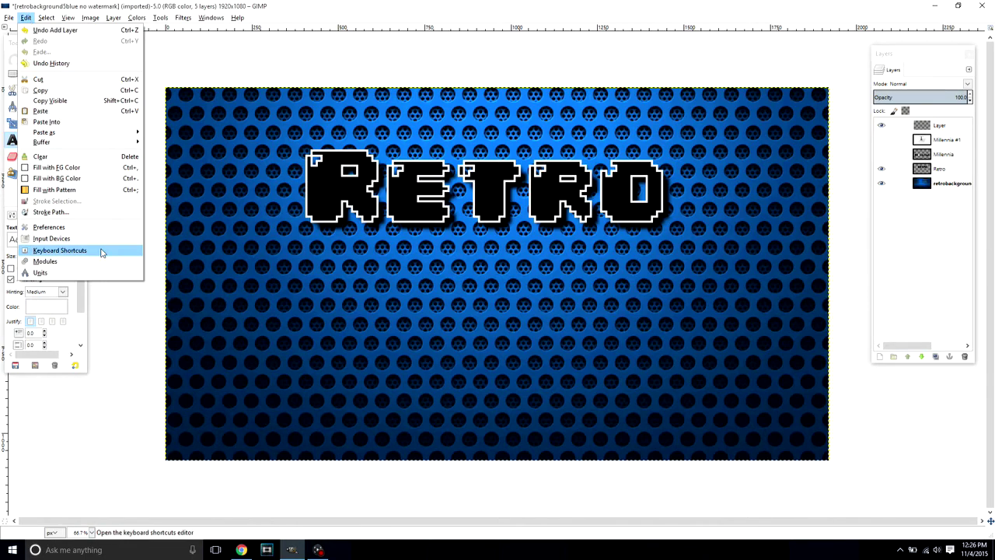
{"action": "left_click", "coordinate": [92, 212]}
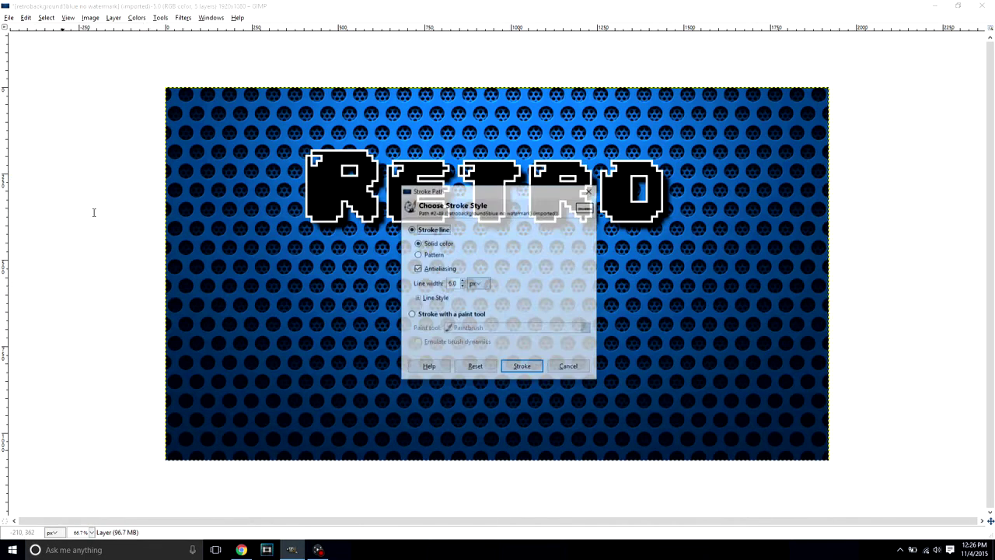
{"action": "left_click", "coordinate": [520, 368]}
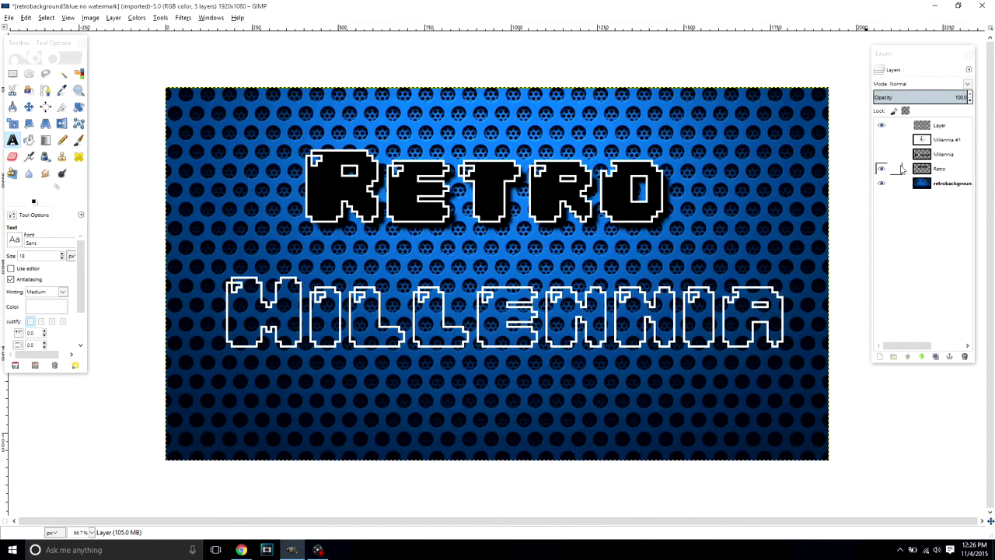
{"action": "left_click", "coordinate": [880, 140]}
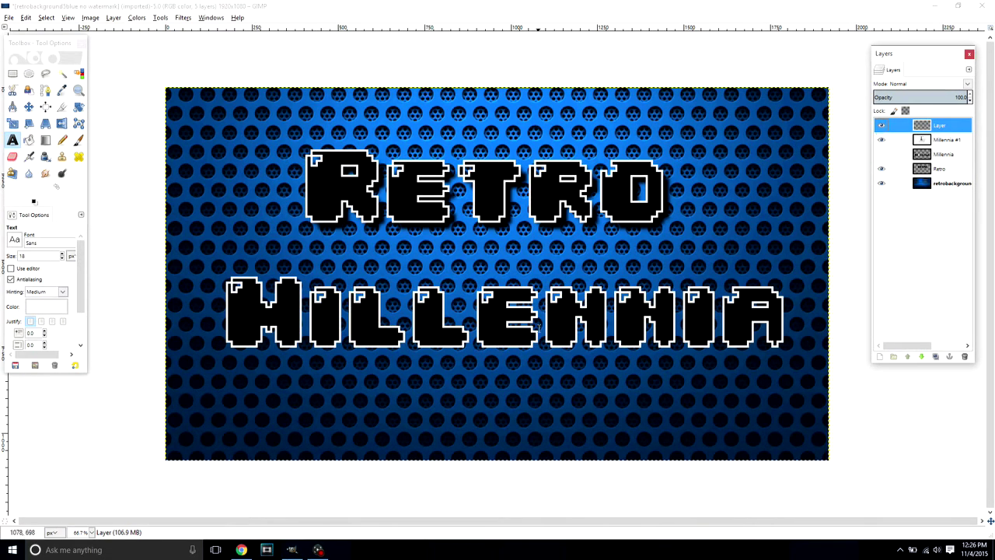